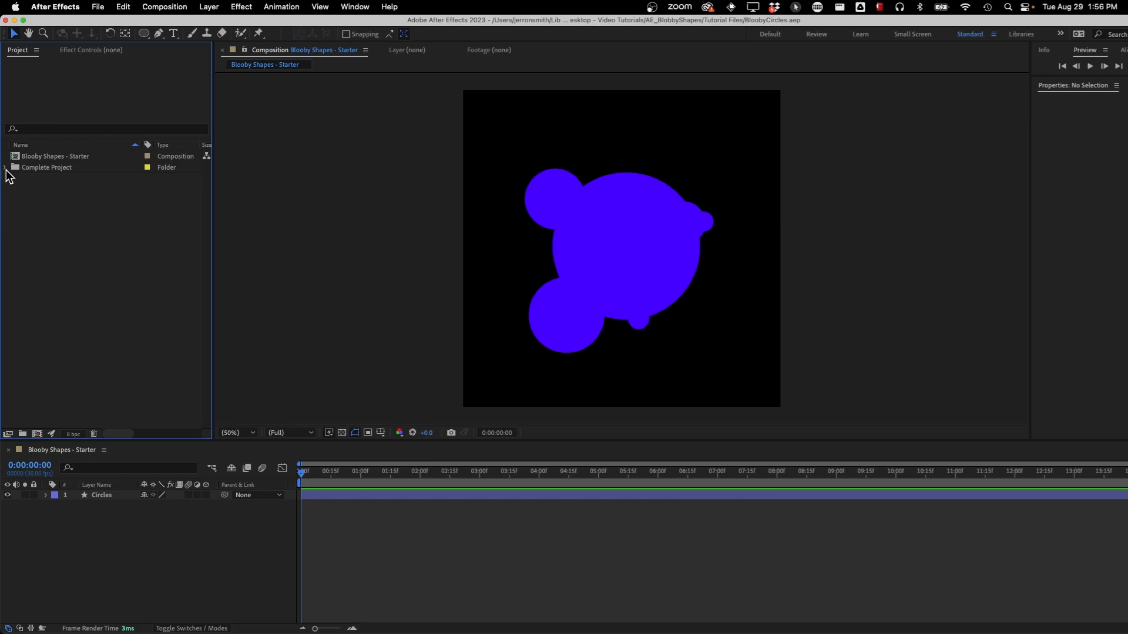
Open the Blobby Shapes - Complete composition, preview its animation, and return to the Blooby Shapes - Starter composition
left_click(5, 168)
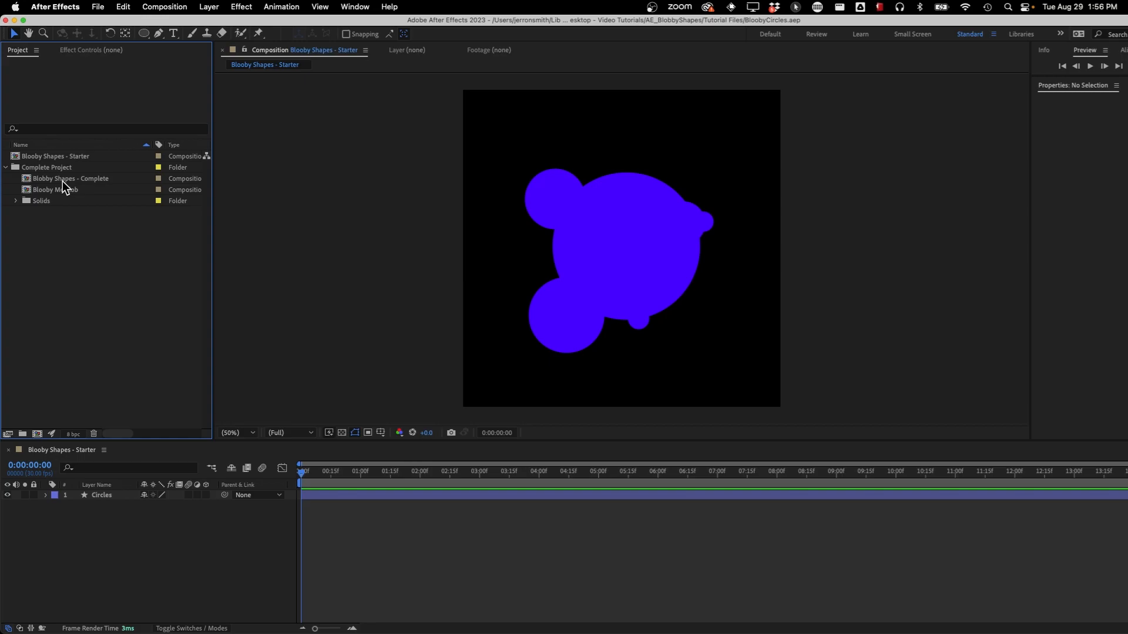
double_click(30, 181)
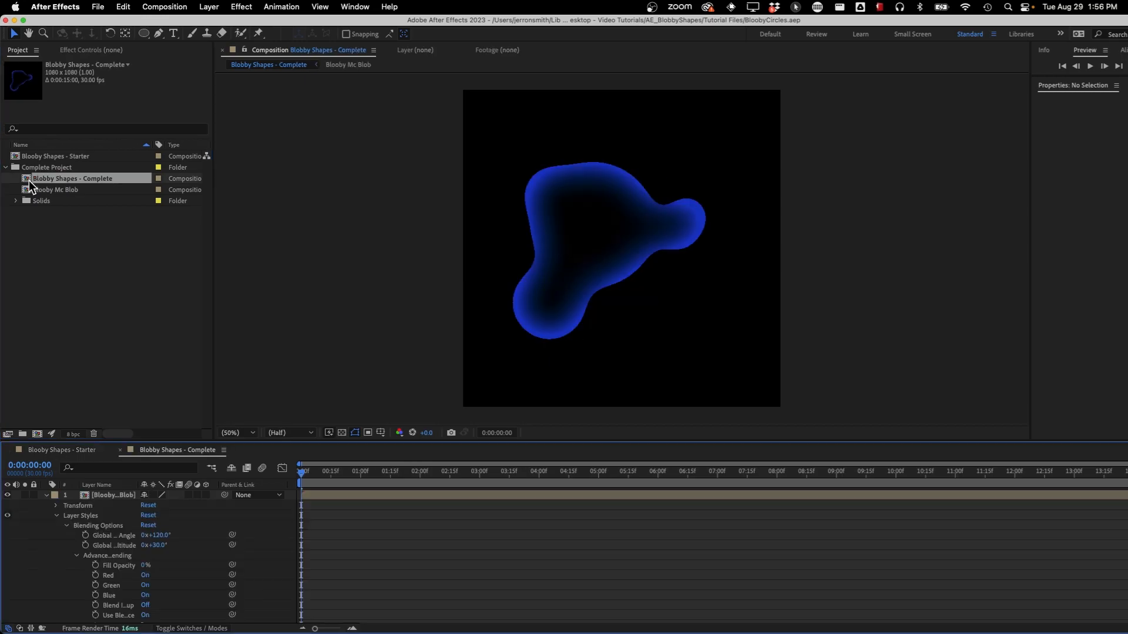
key("space")
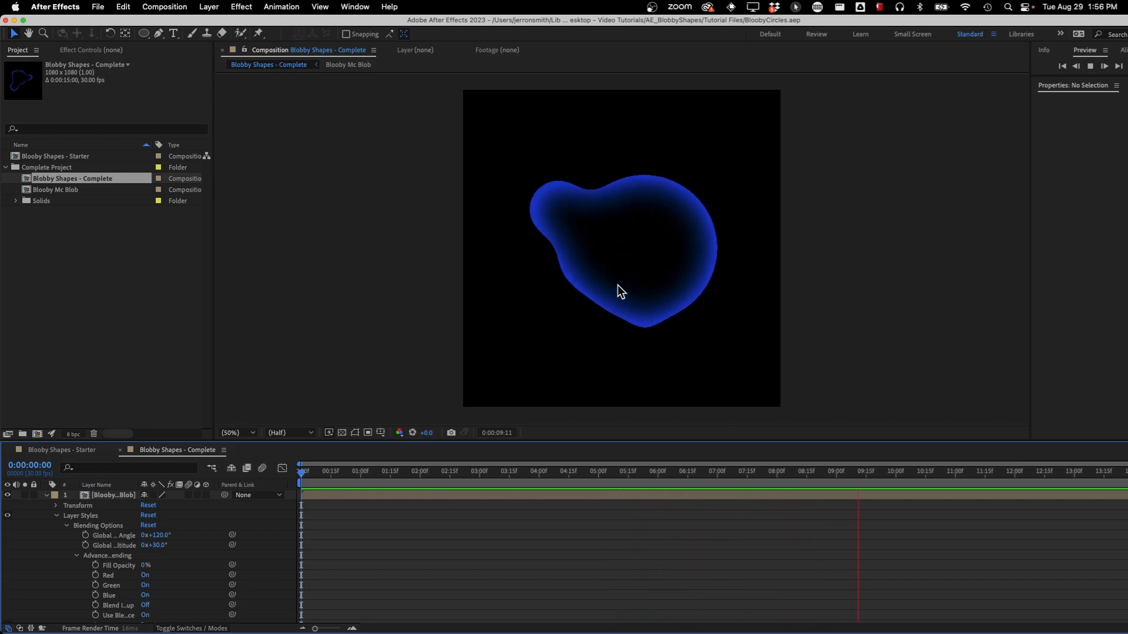
key("space")
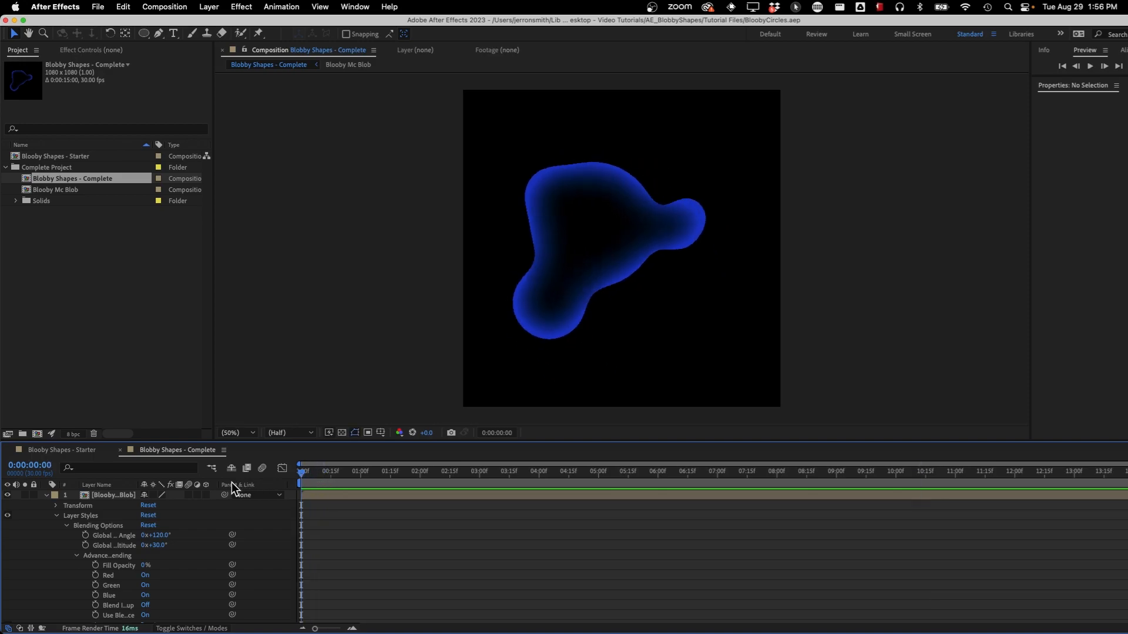
left_click(121, 451)
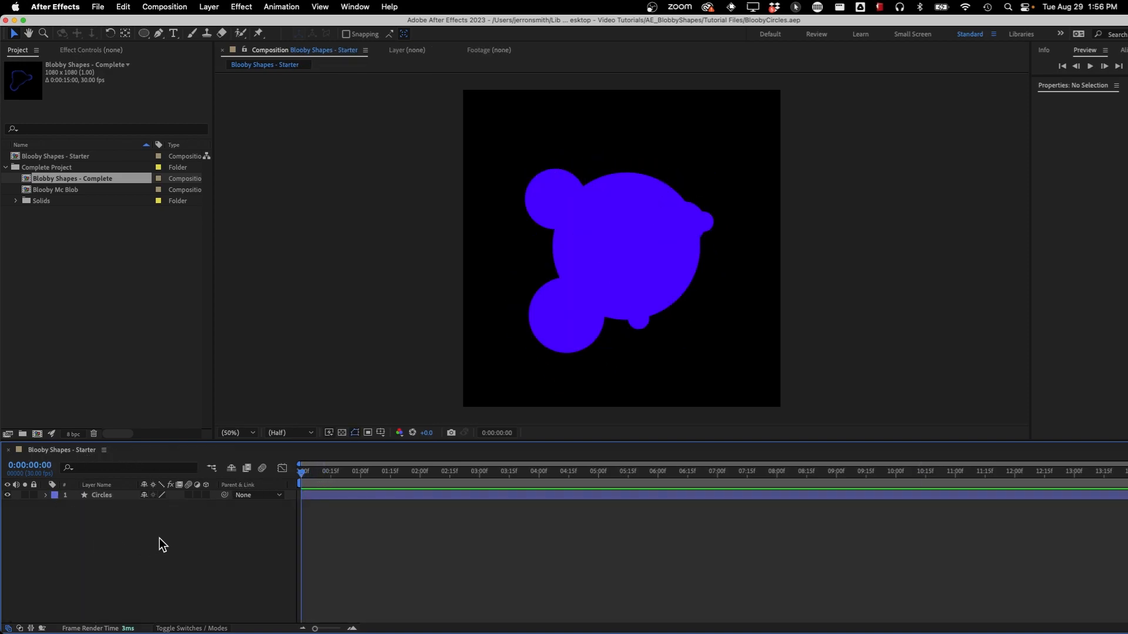
Examine the Circles layer's shape groups and the settings of its Wiggle Transform 1
left_click(108, 497)
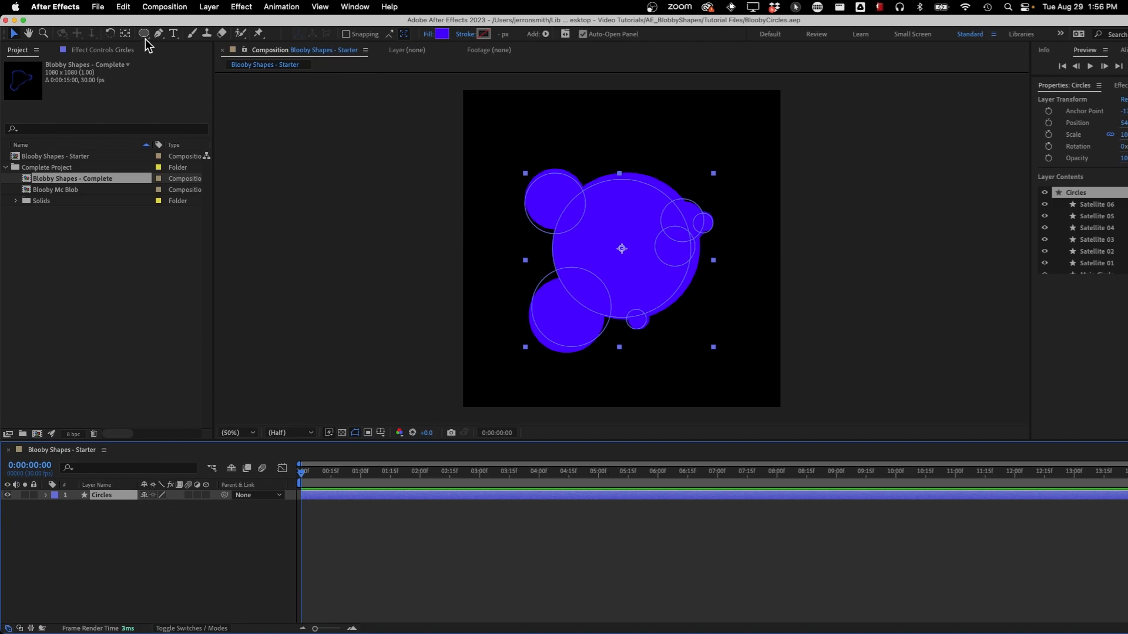
left_click(47, 495)
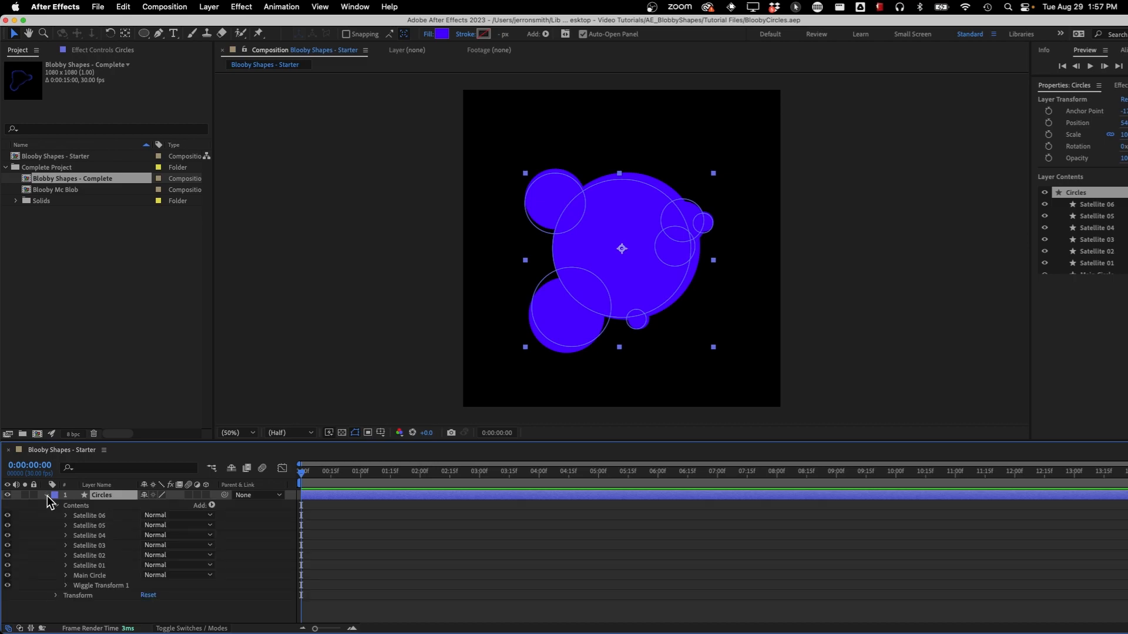
left_click(89, 576)
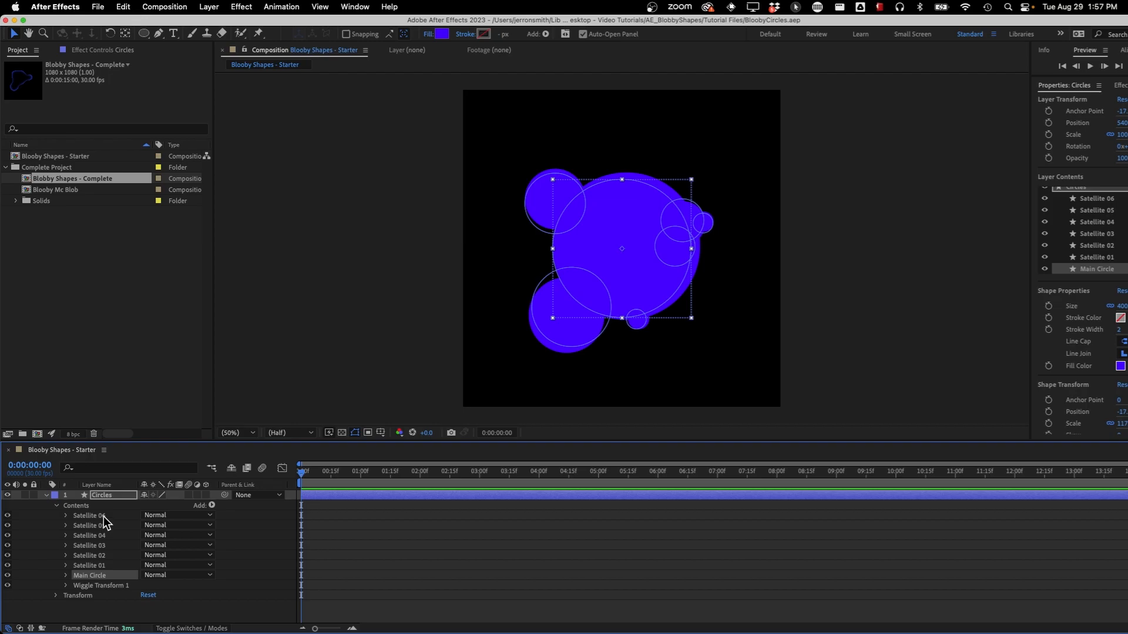
left_click(103, 585)
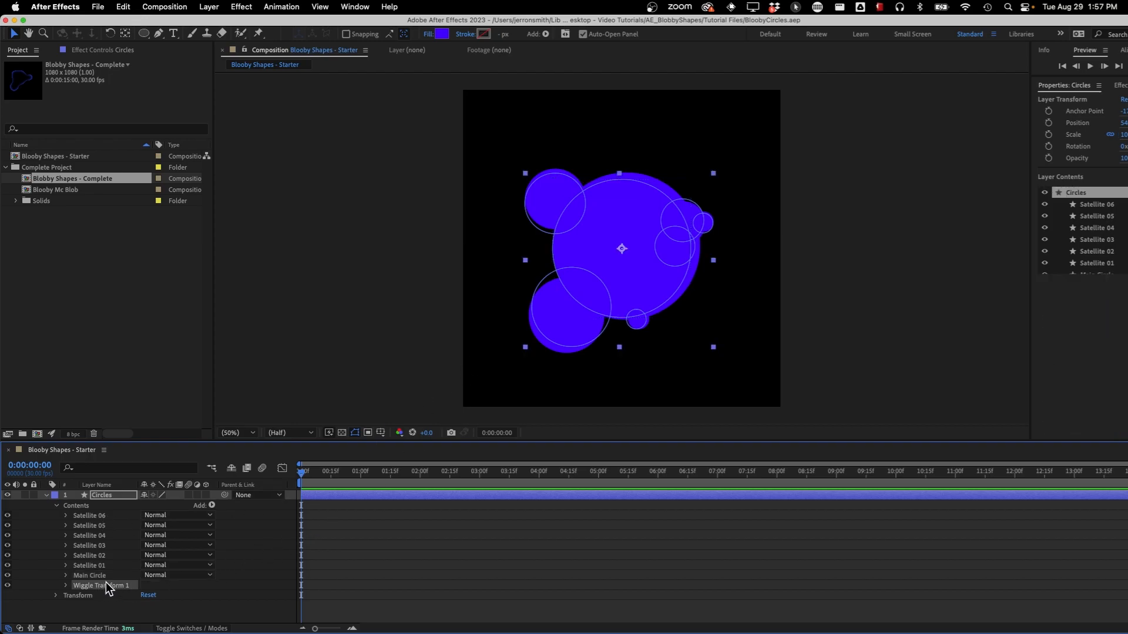
left_click(213, 505)
left_click(74, 595)
left_click(65, 586)
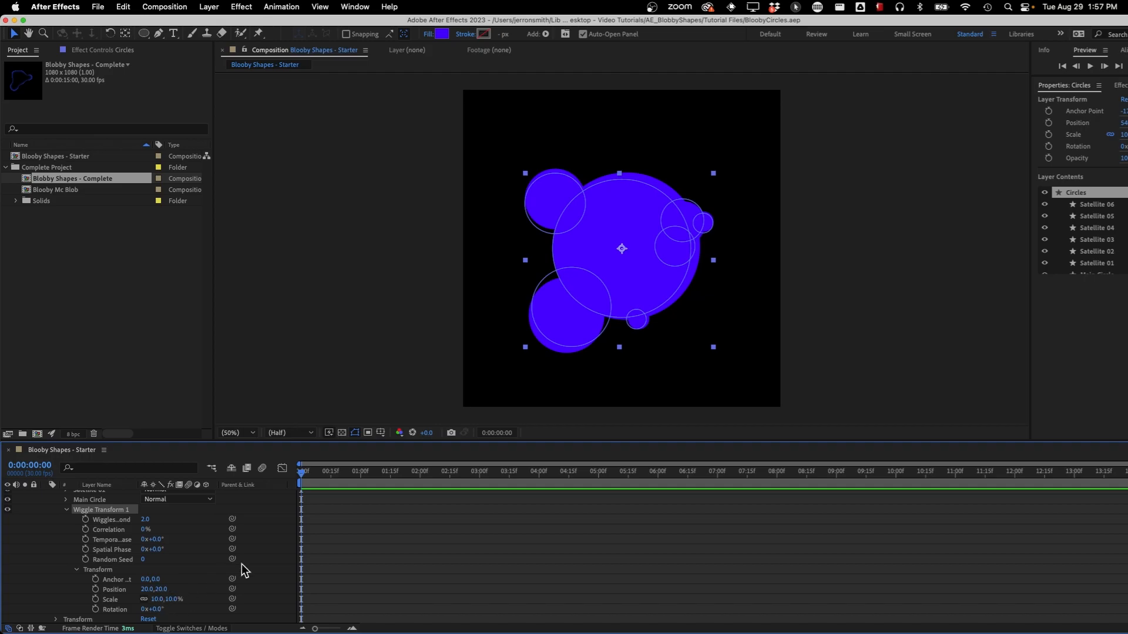
Compare the circles at 0:00:01:17 with Wiggle Transform 1 disabled, and preview the animation with it re-enabled
scroll(37, 520, "up", 1)
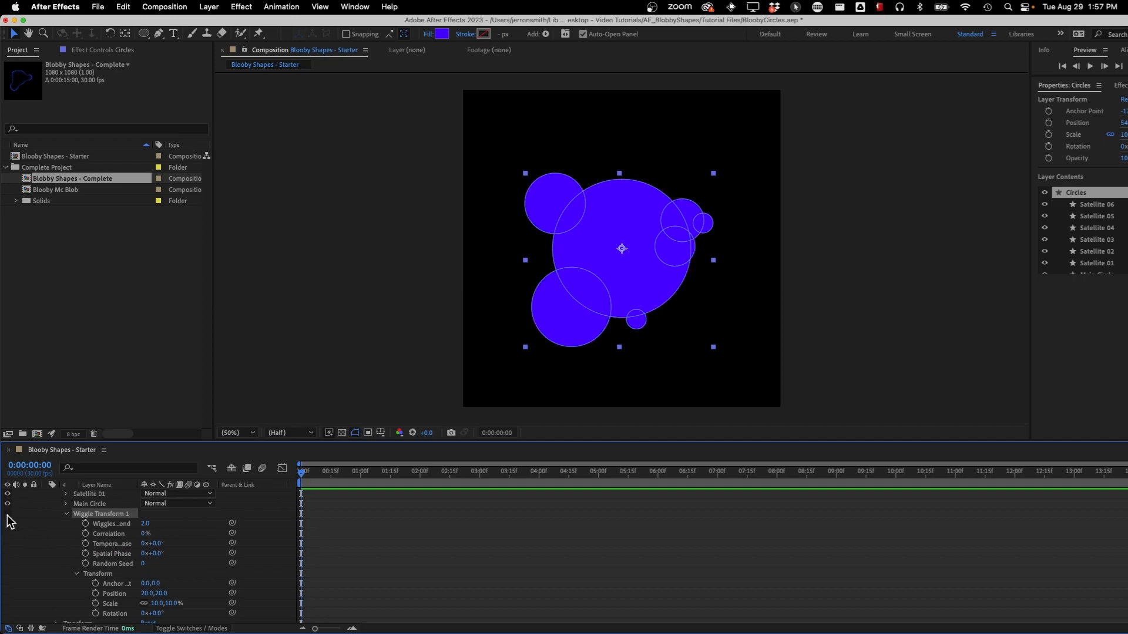
left_click_drag(302, 473, 395, 476)
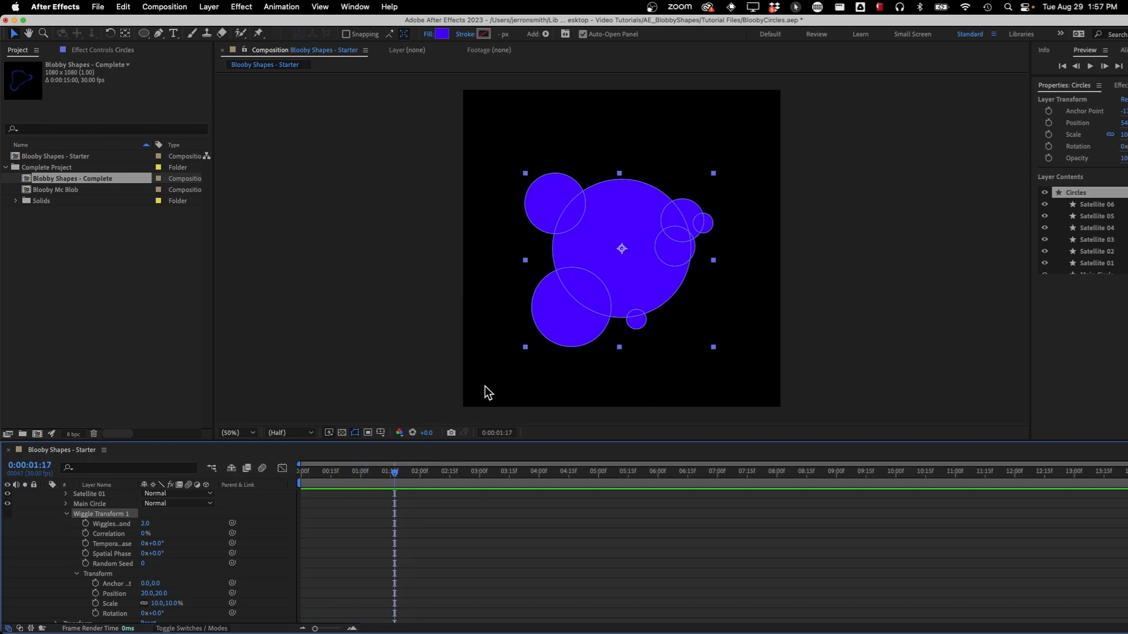
left_click(7, 514)
key("space")
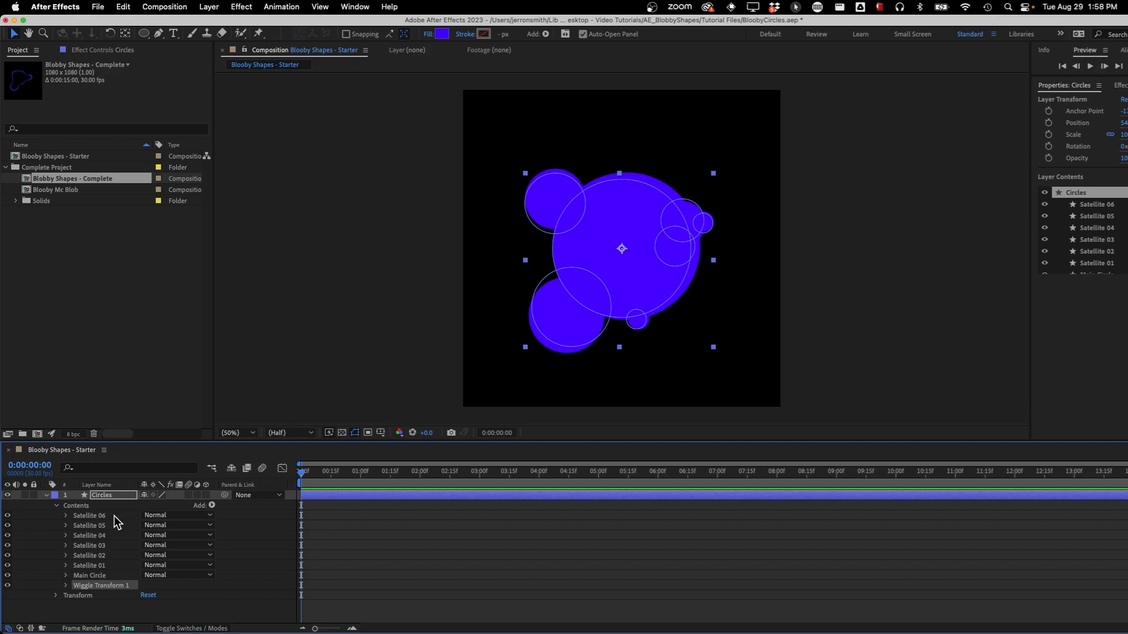
Collapse the Circles layer's contents and deselect the layer
left_click(103, 507)
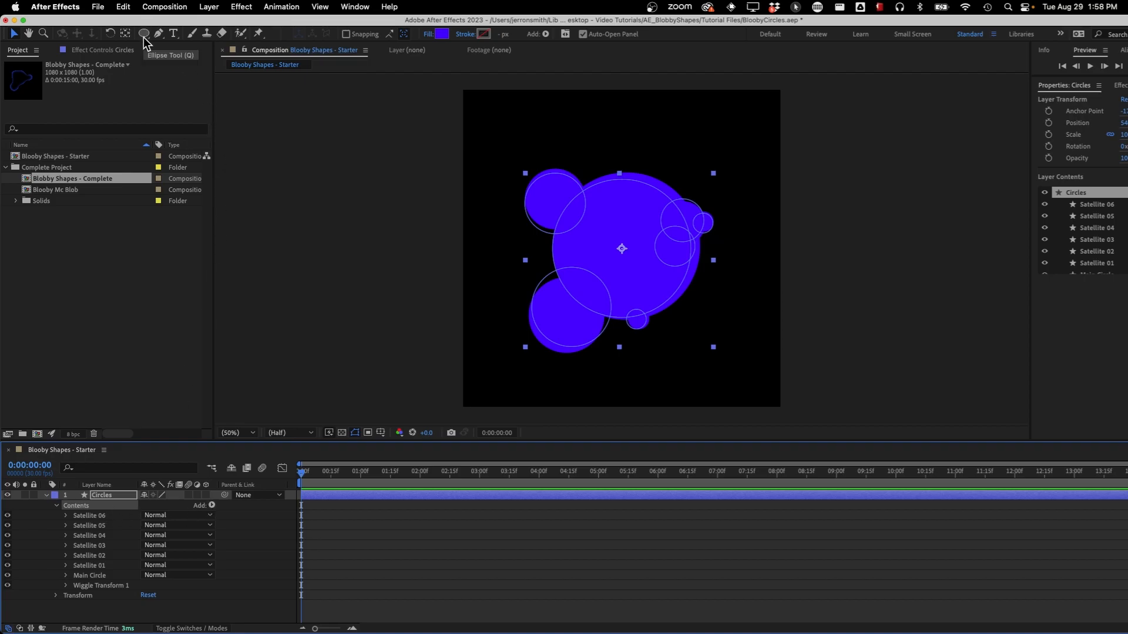
left_click(56, 506)
left_click(45, 496)
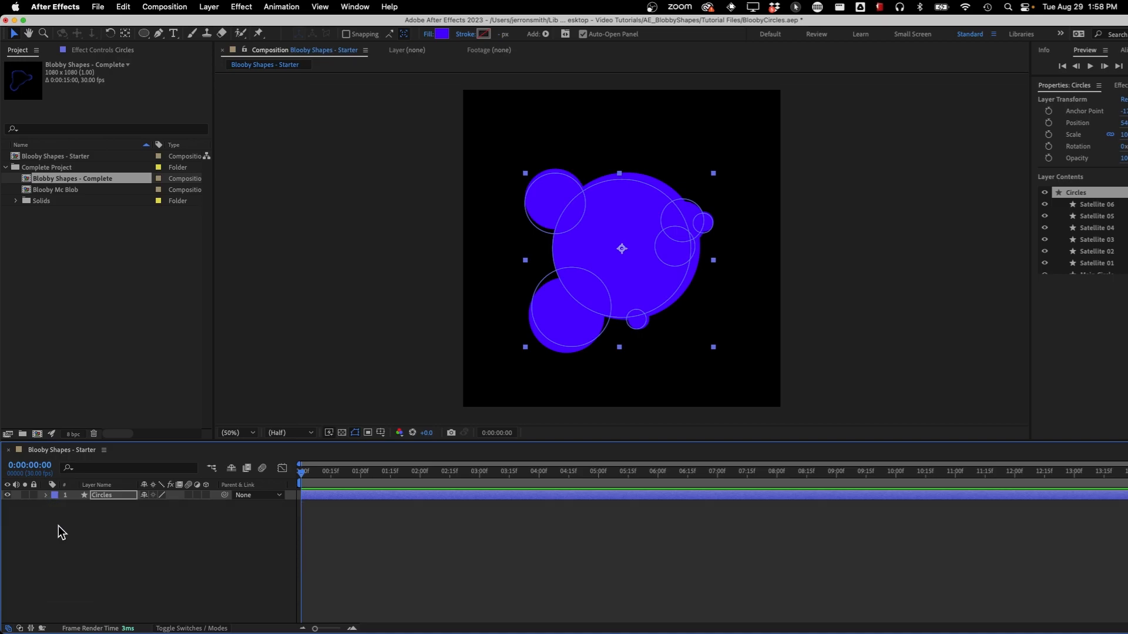
left_click(101, 535)
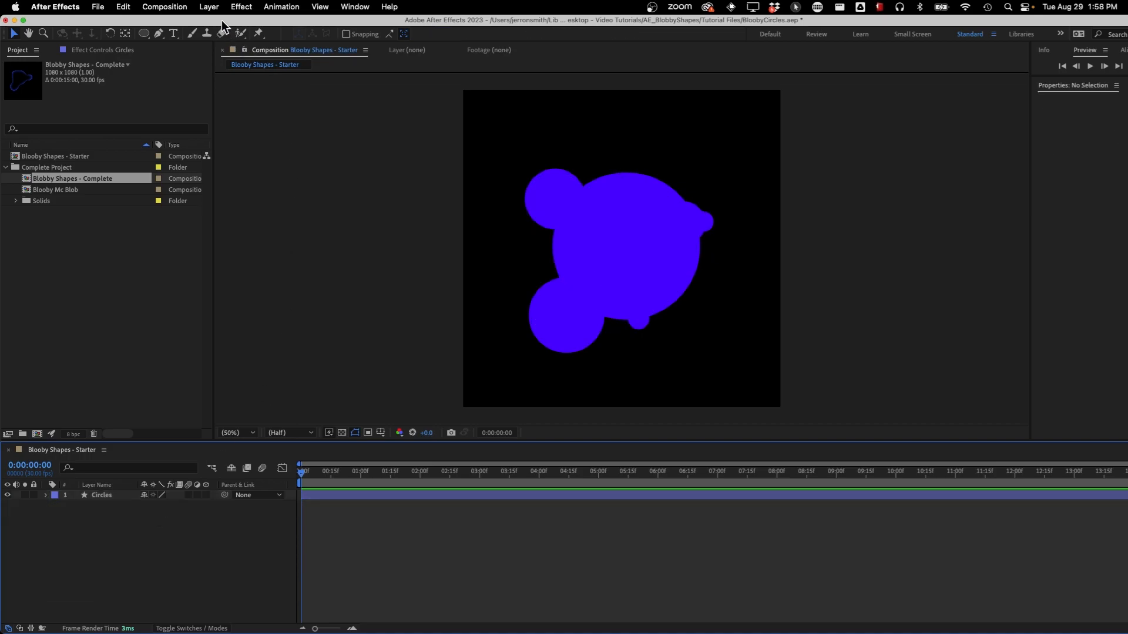
Create an adjustment layer above the Circles layer and name it Blobby Effect
left_click(210, 7)
mouse_move(257, 29)
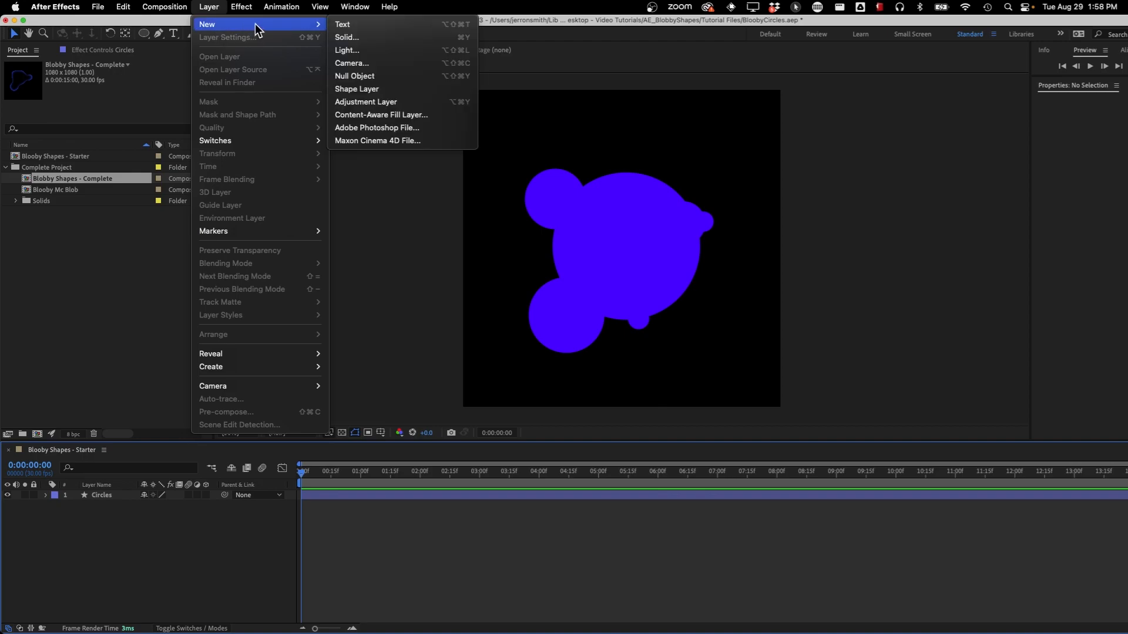
left_click(390, 102)
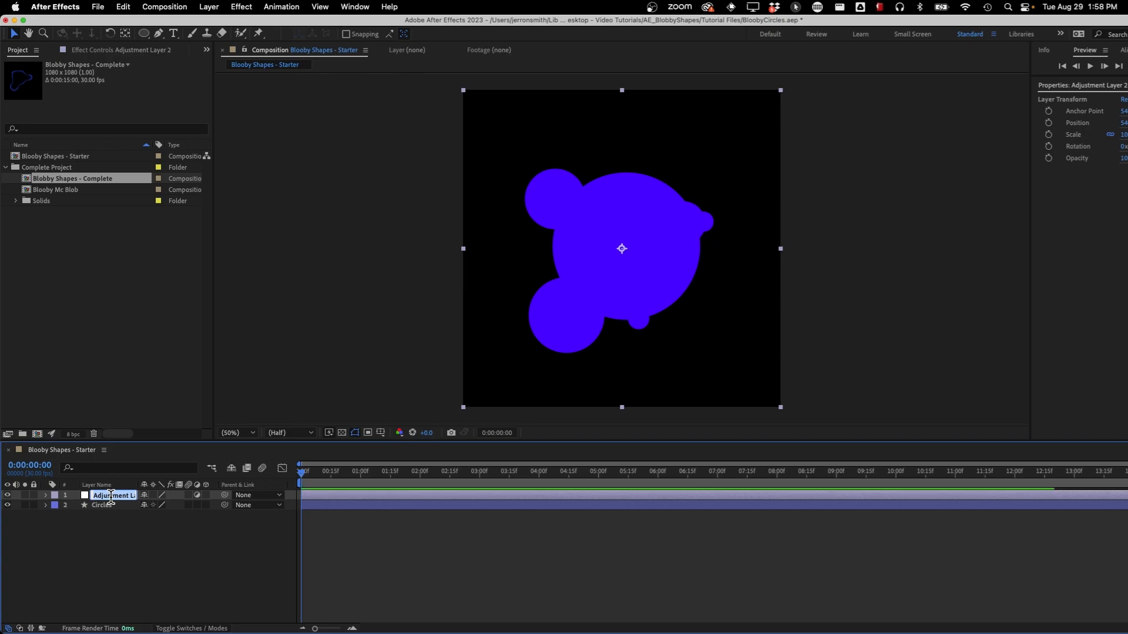
type("Blobby Effect")
key("Return")
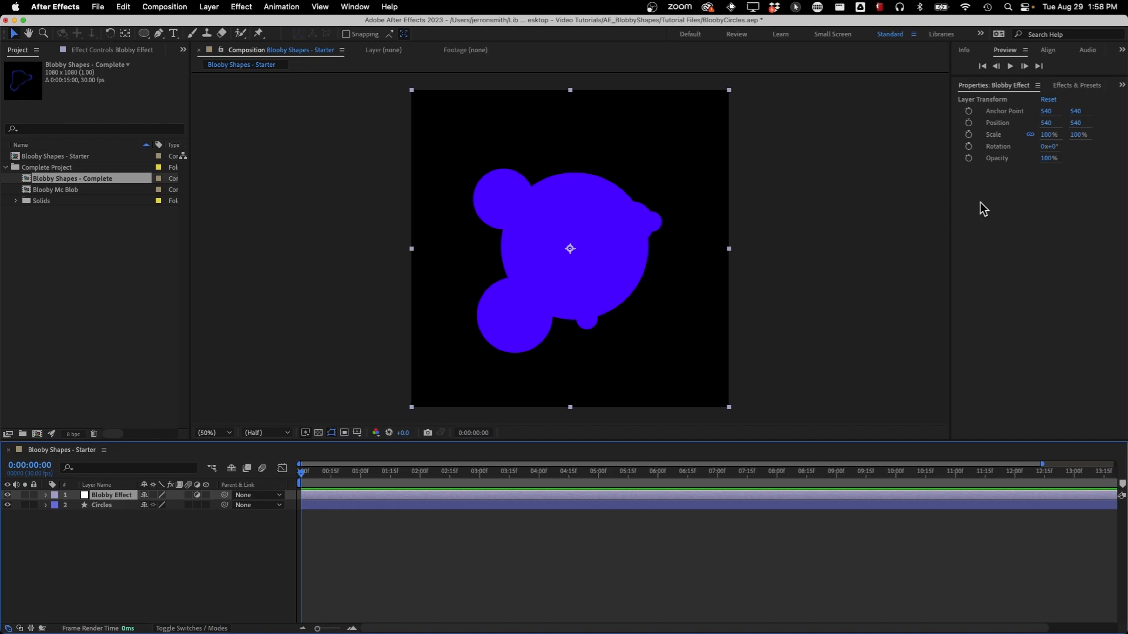
Find the Roughen Edges effect and apply it to the Blobby Effect adjustment layer
left_click(1093, 86)
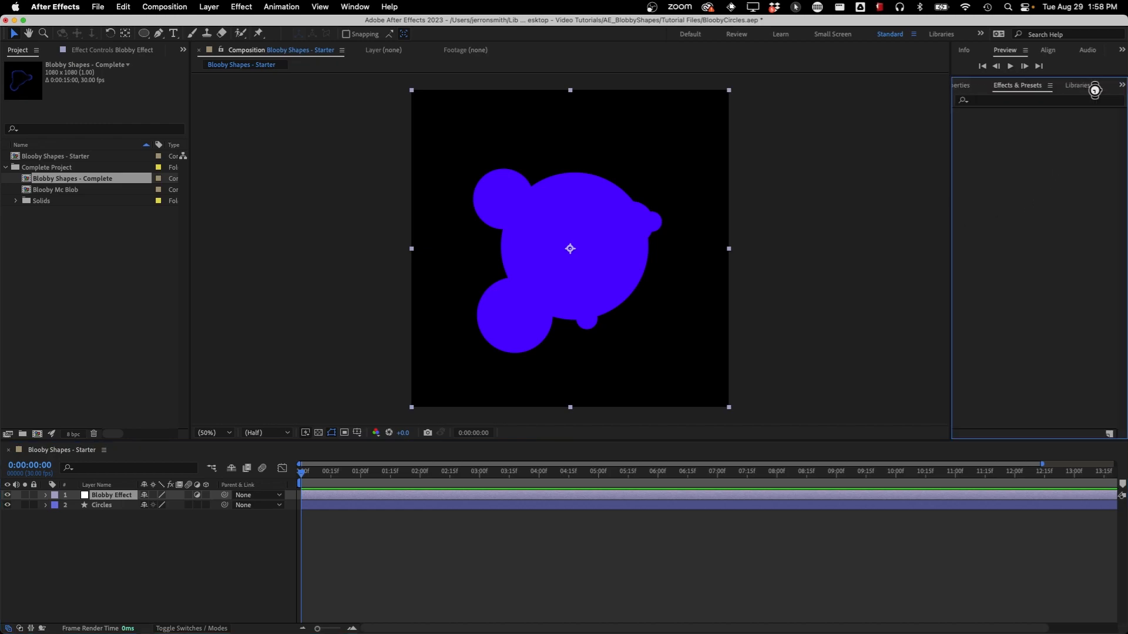
left_click(1011, 102)
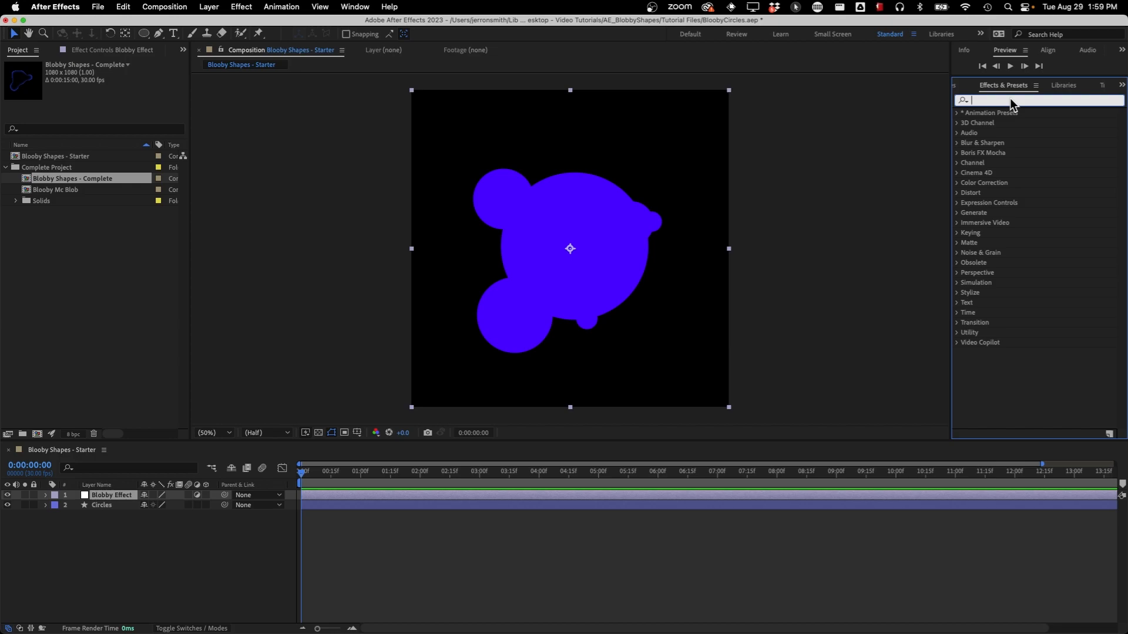
type("roughen")
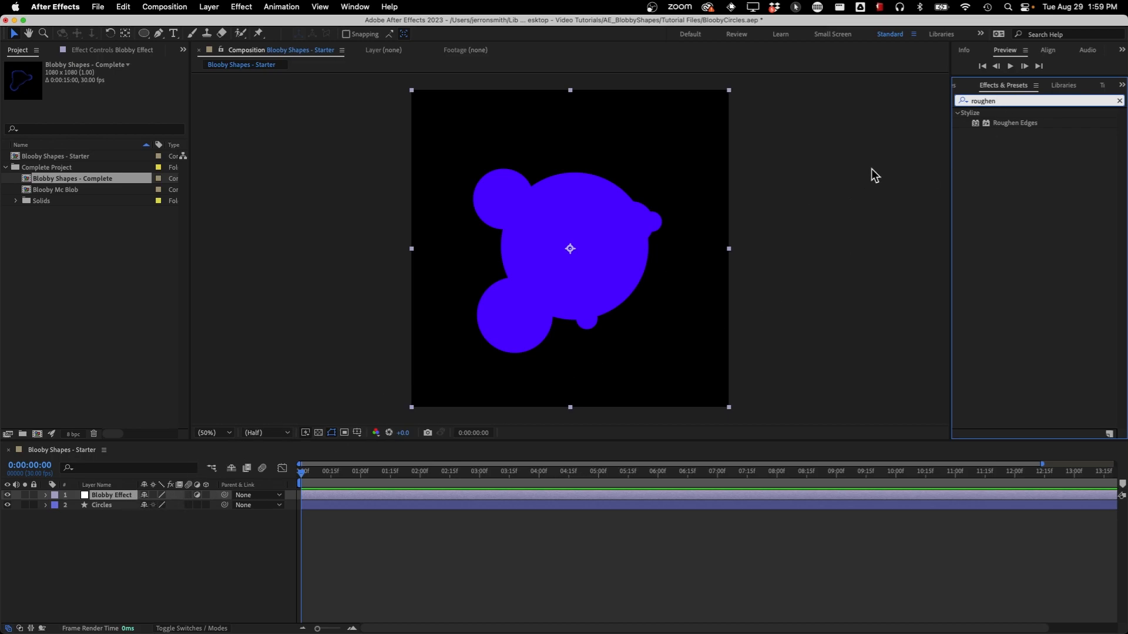
double_click(1010, 124)
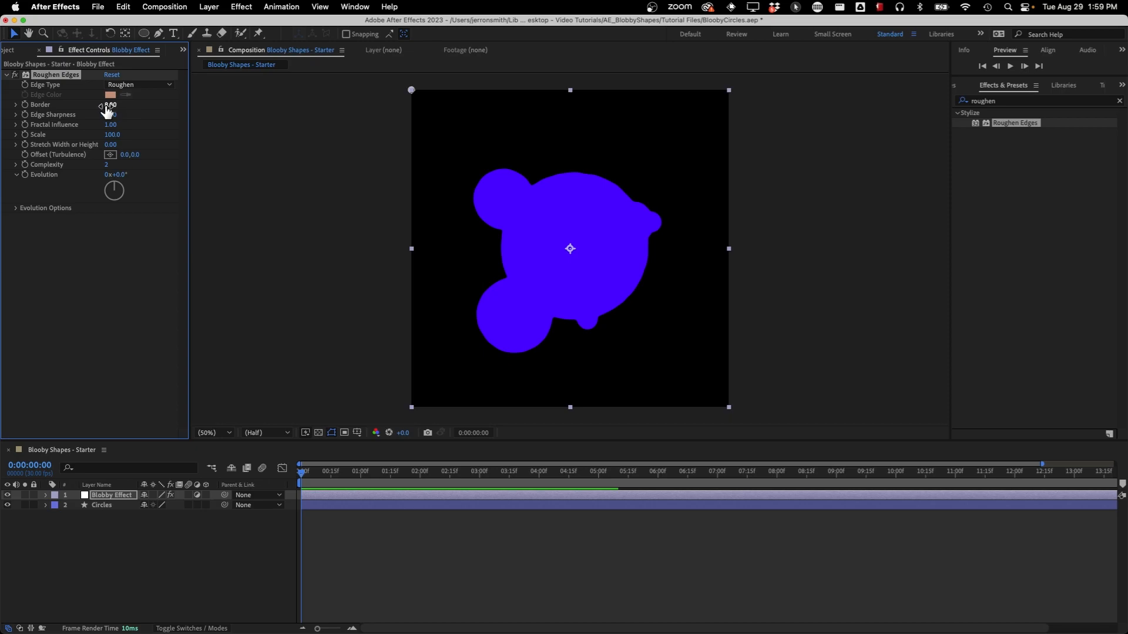
Set the Roughen Edges Border to about 48.80 and Fractal Influence to 0
left_click_drag(109, 107, 347, 103)
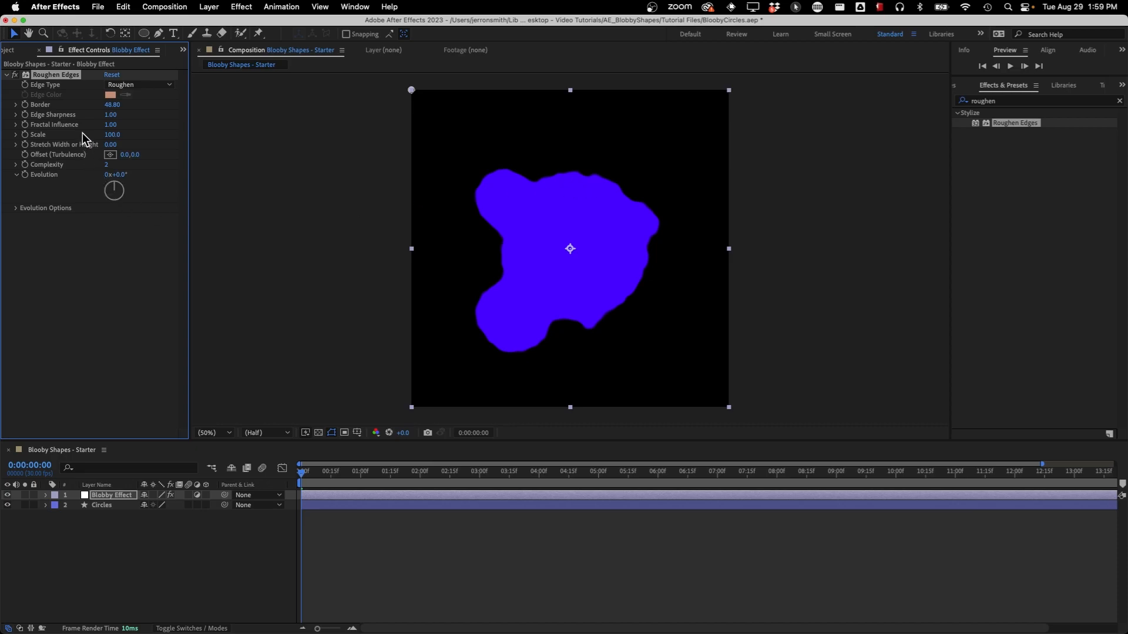
left_click_drag(110, 125, 42, 132)
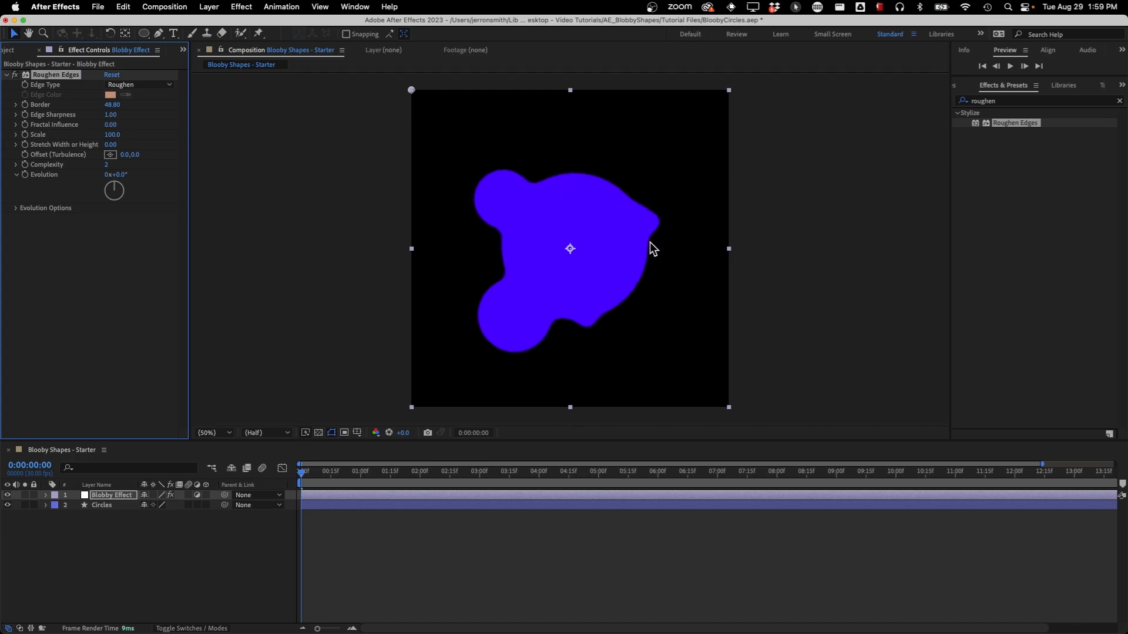
Preview the circles' animation with Roughen Edges applied, stopping at 0:00:06:24
left_click(206, 577)
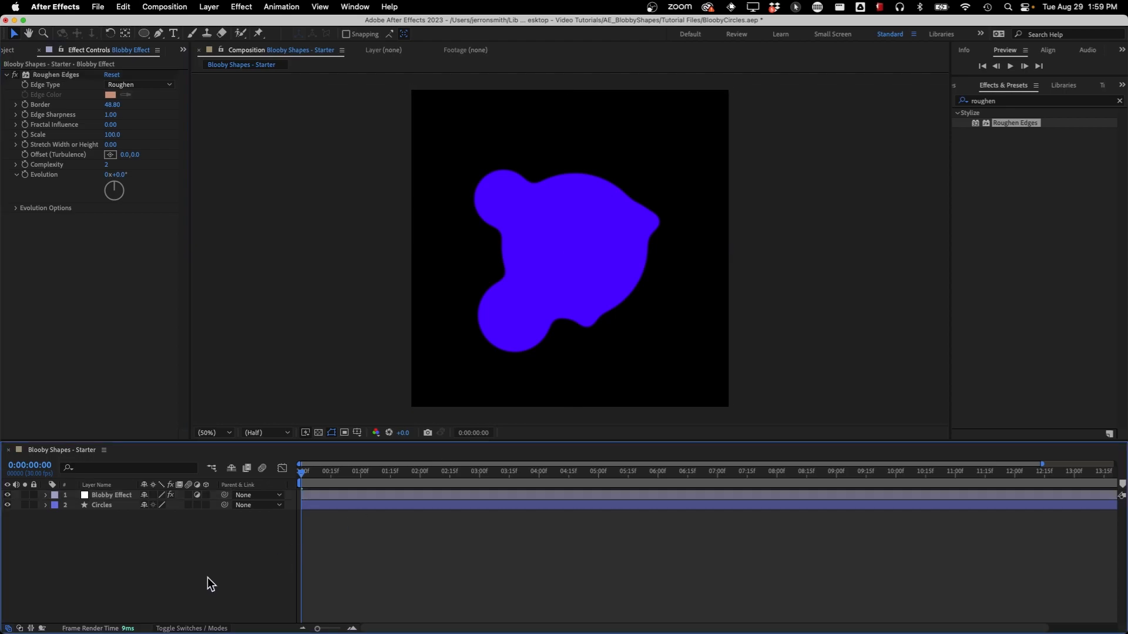
key("space")
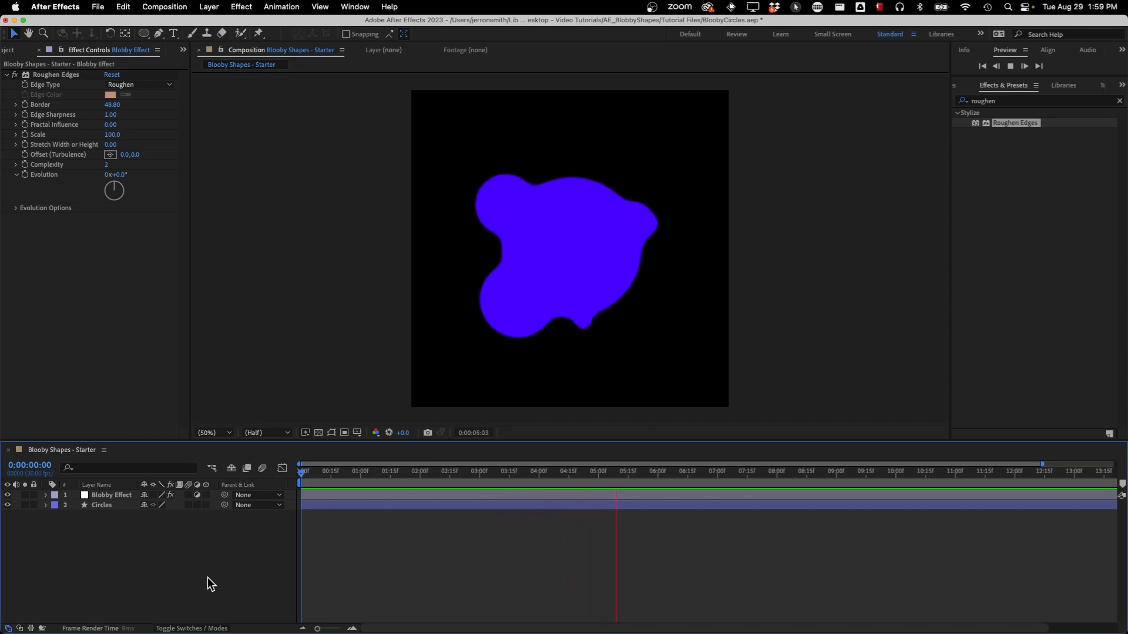
key("space")
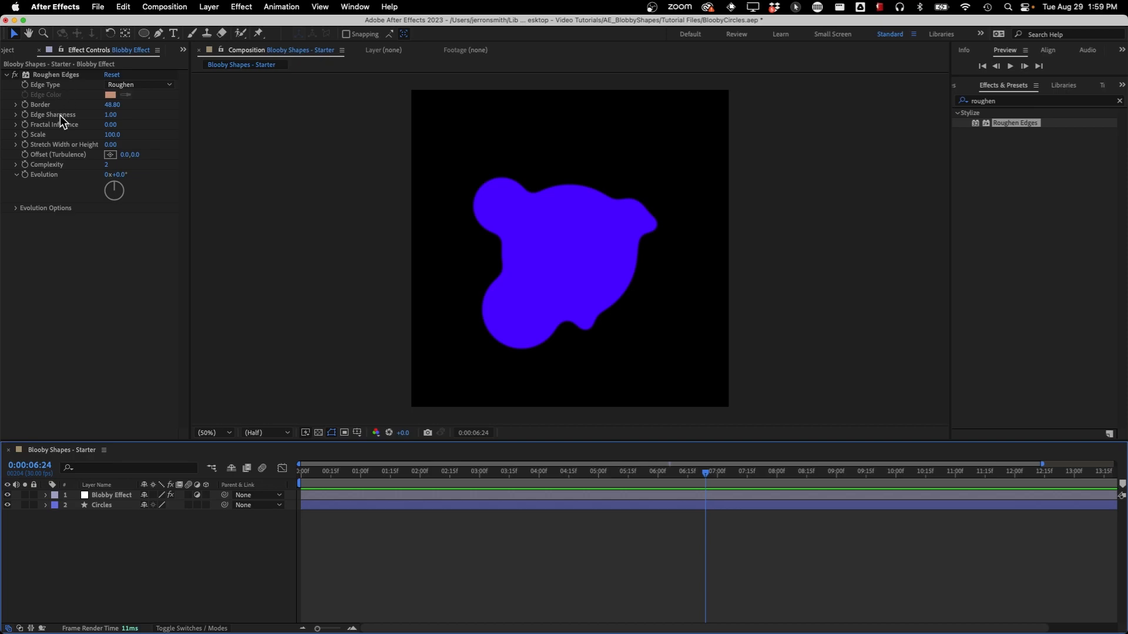
Try Roughen Edges Scale values of 10 and about 306, and reset Scale to its default
left_click(112, 135)
type("10")
key("Return")
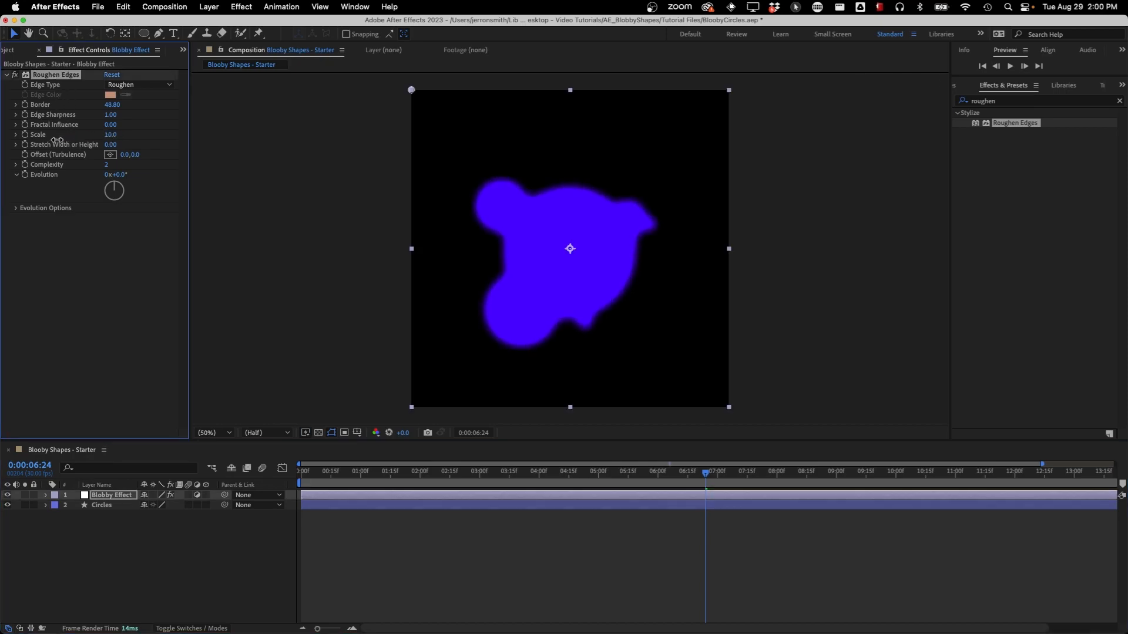
left_click_drag(110, 136, 302, 119)
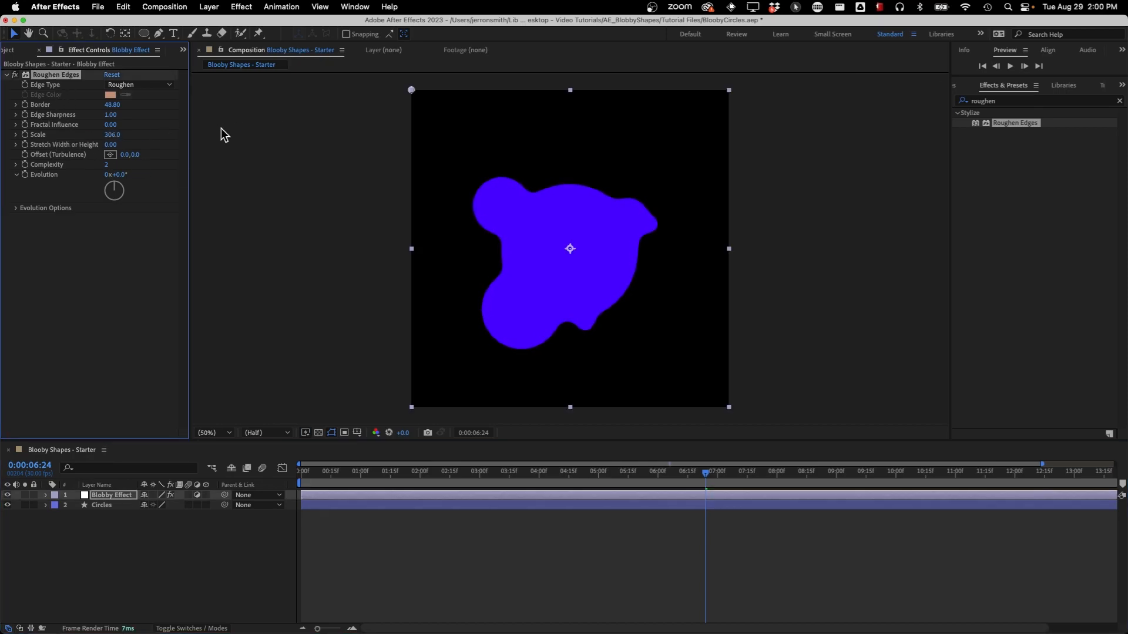
right_click(42, 140)
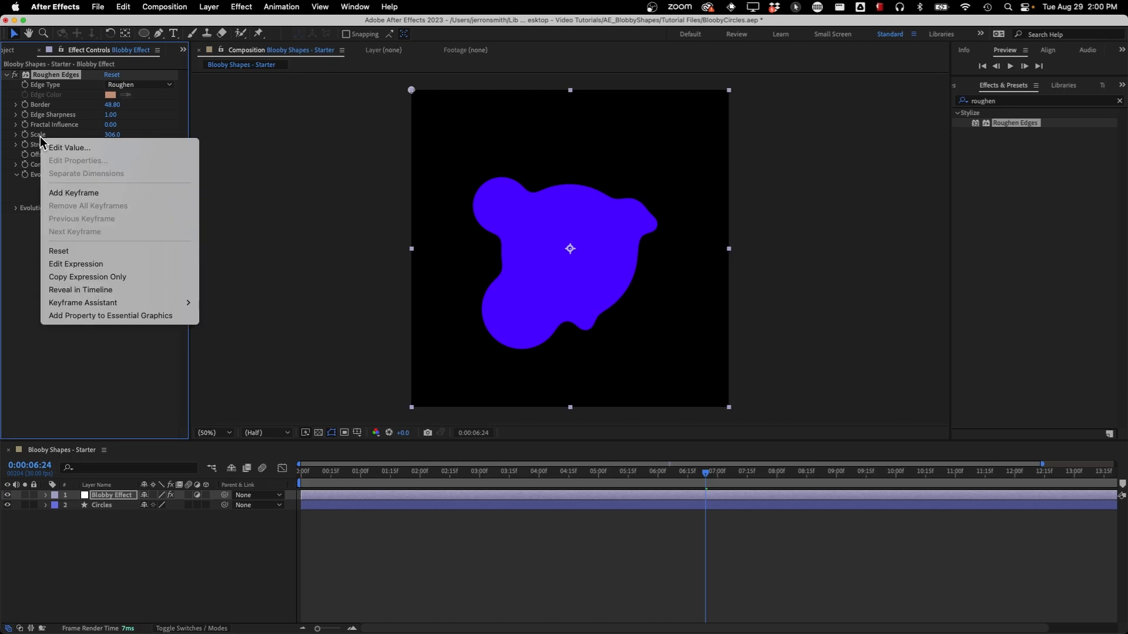
left_click(104, 248)
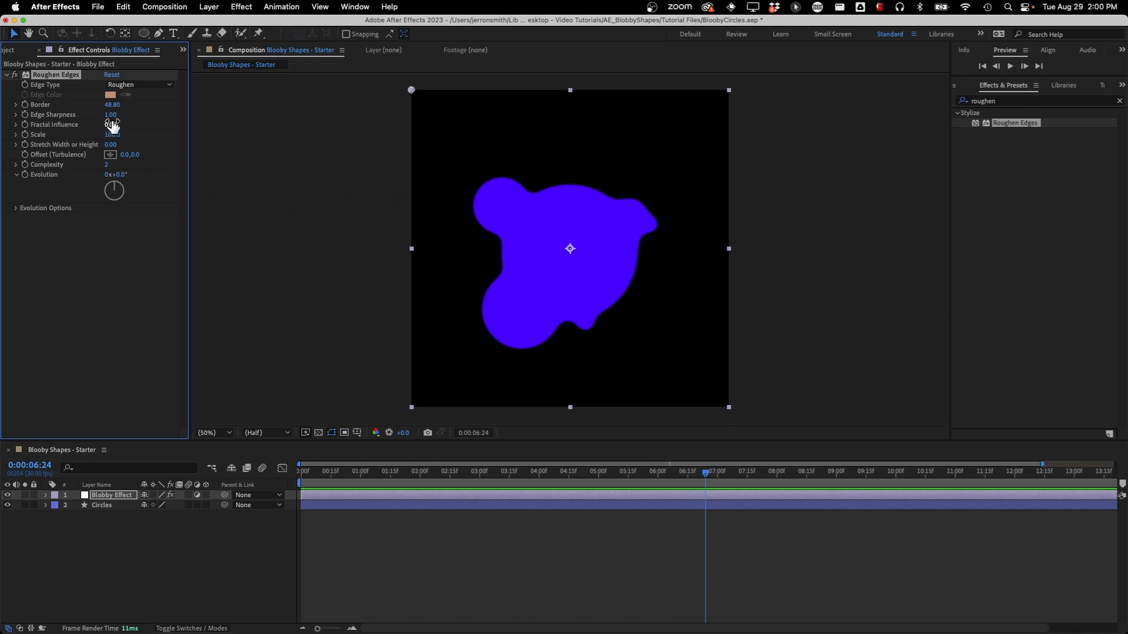
Raise the Roughen Edges Edge Sharpness to about 2.92 and Border to about 174.20
left_click_drag(111, 115, 153, 115)
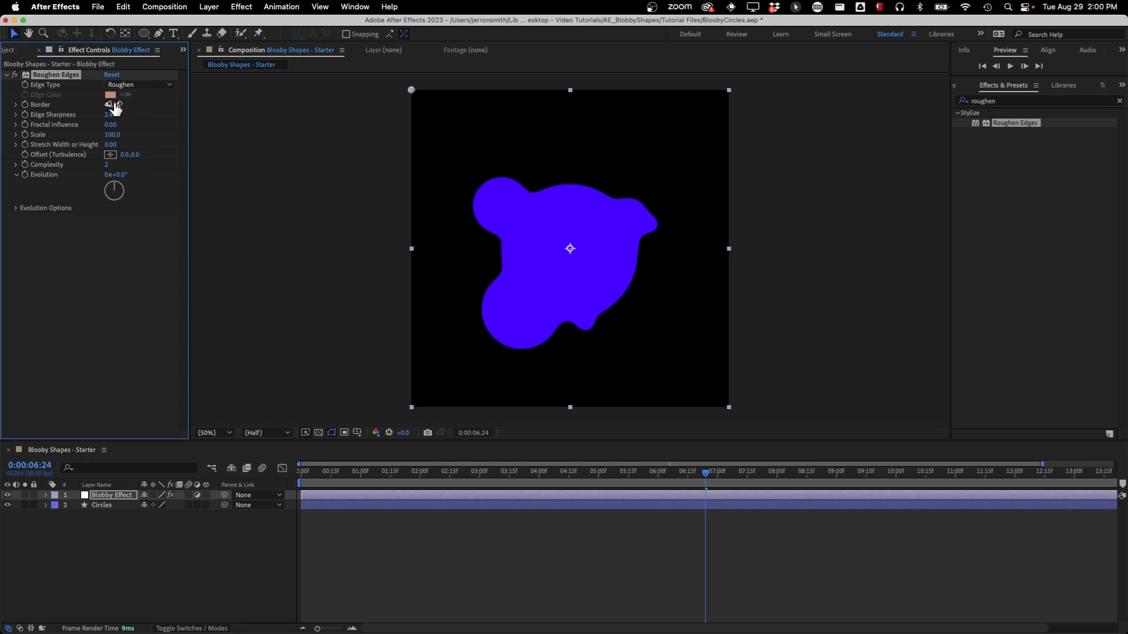
left_click_drag(114, 106, 620, 135)
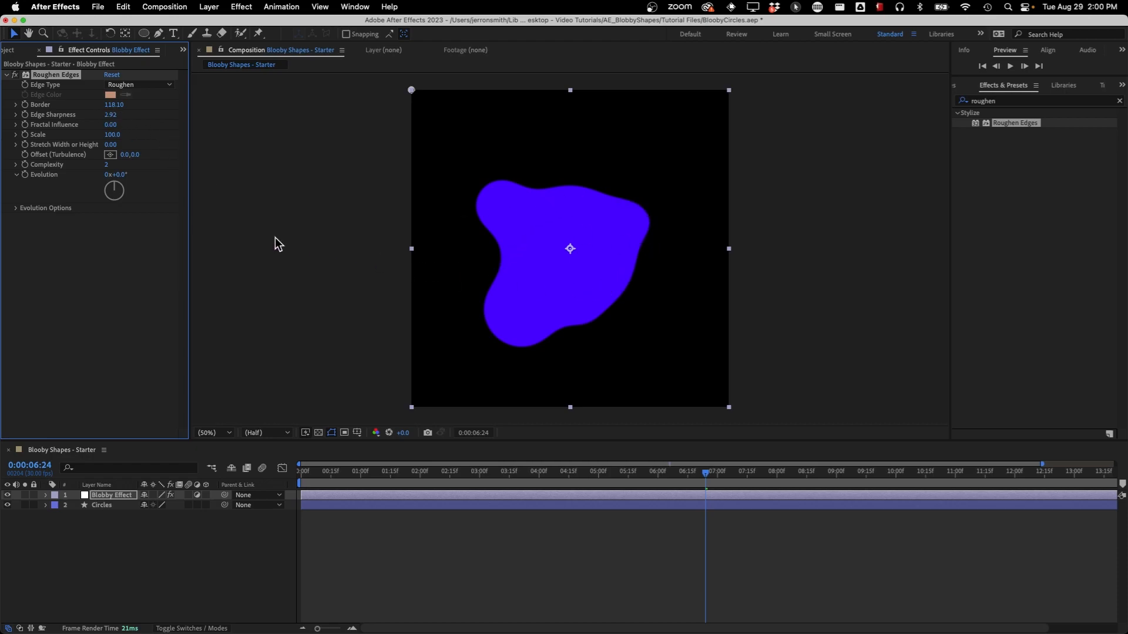
left_click_drag(117, 106, 462, 128)
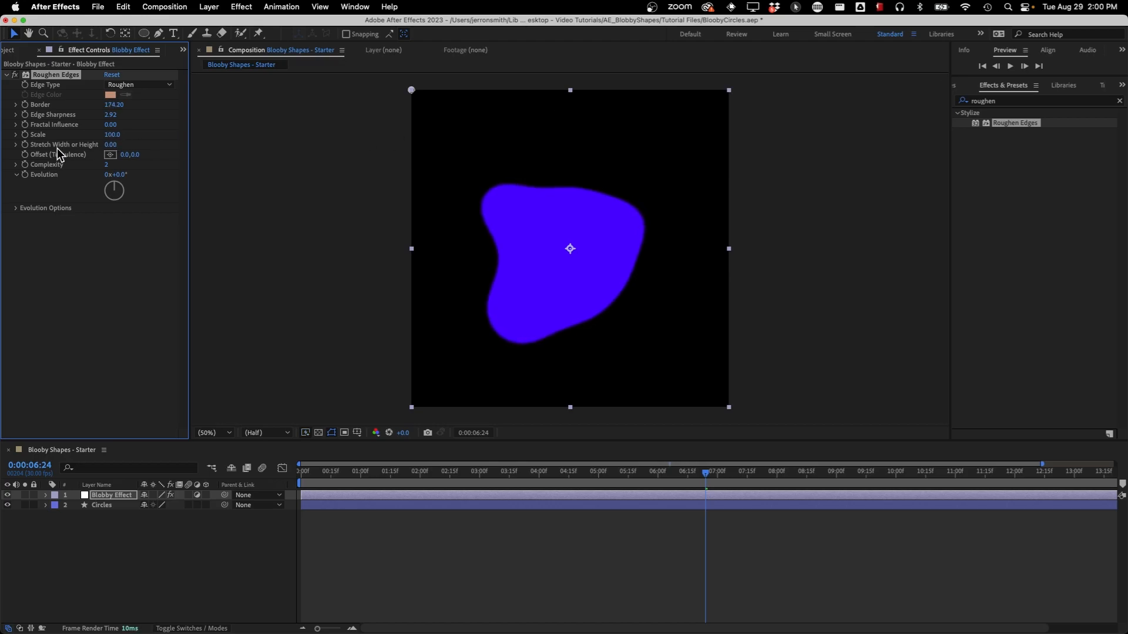
Lower the Roughen Edges Scale to about 77 and Edge Sharpness to about 2.48, and try Complexity 10 before resetting Complexity
left_click_drag(111, 141, 220, 132)
left_click_drag(122, 134, 33, 144)
left_click_drag(104, 120, 102, 121)
left_click_drag(108, 166, 158, 167)
right_click(57, 170)
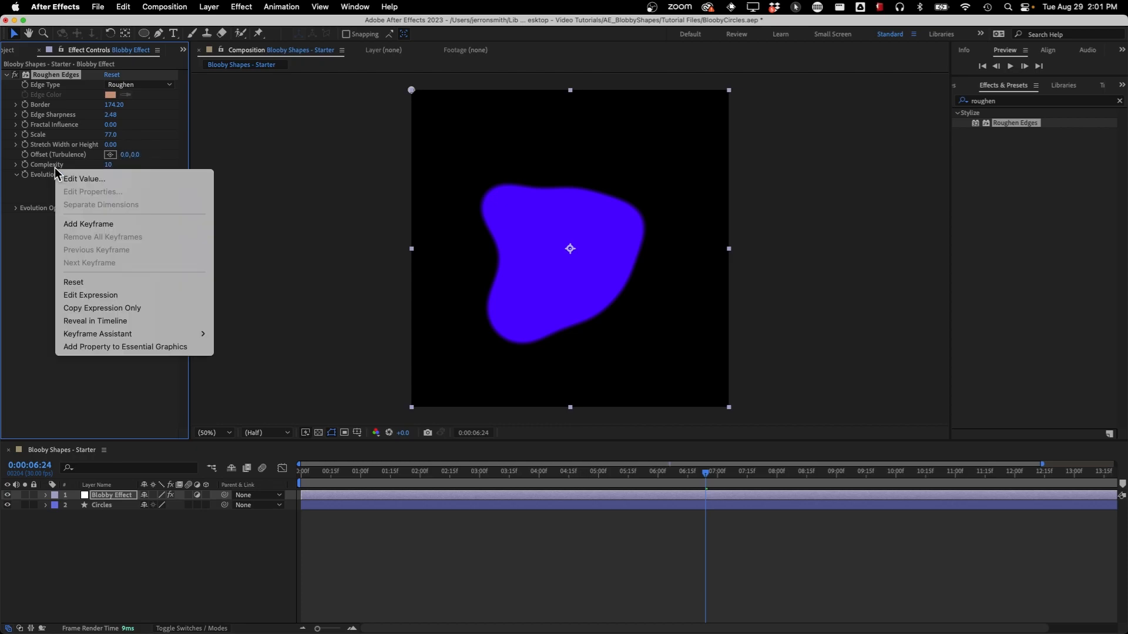
left_click(114, 281)
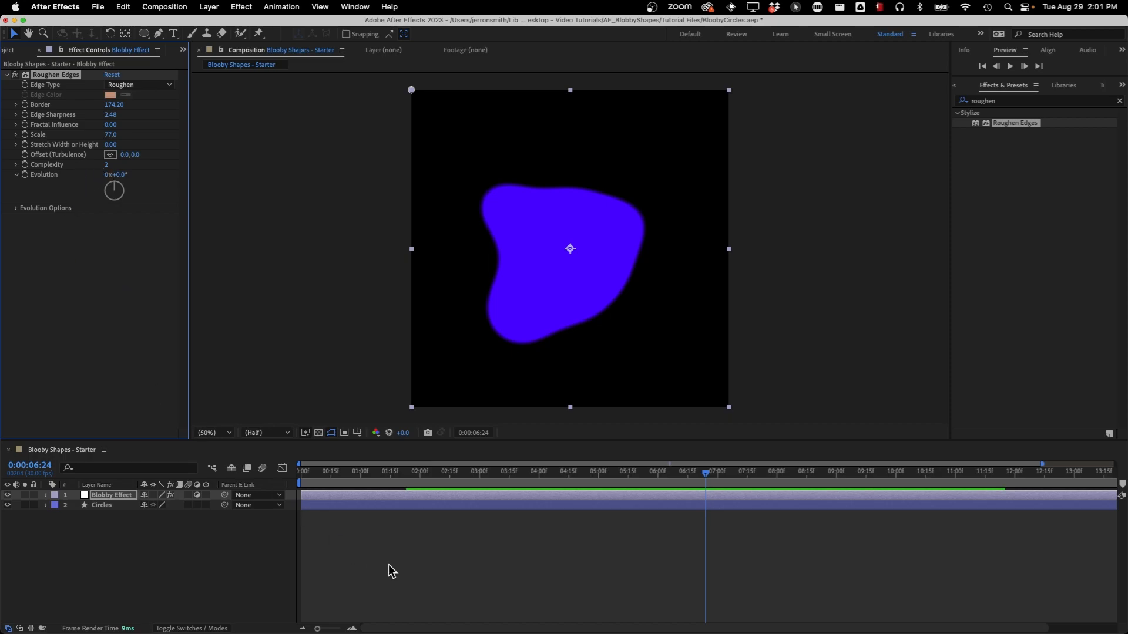
Preview the blob animation from the first frame, stopping at 0:00:02:05
left_click_drag(337, 476, 237, 478)
key("space")
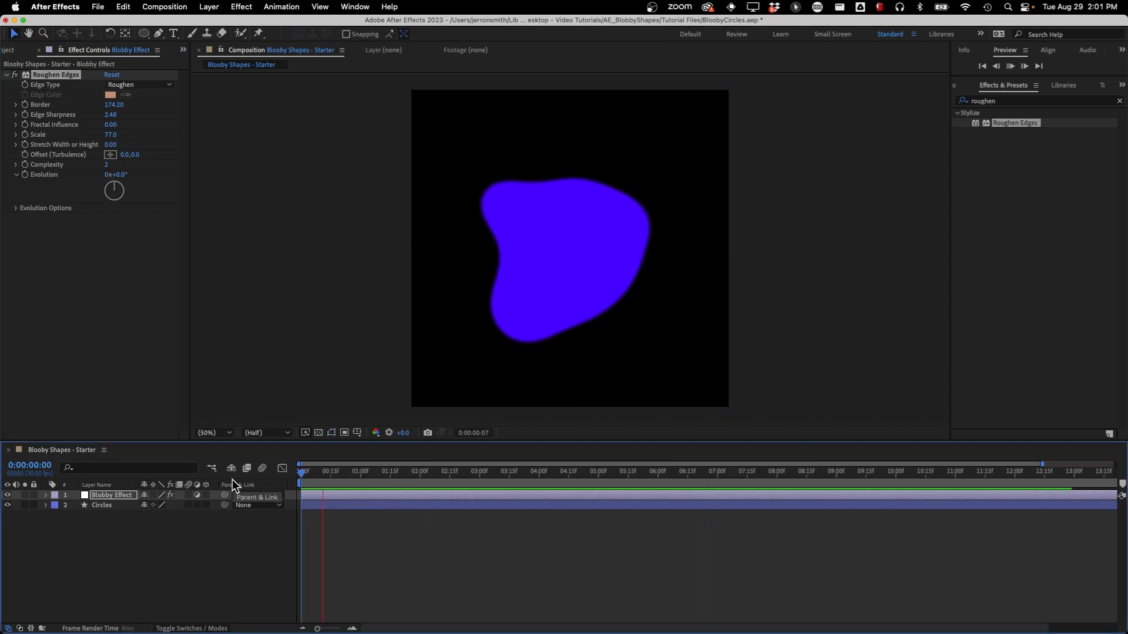
key("space")
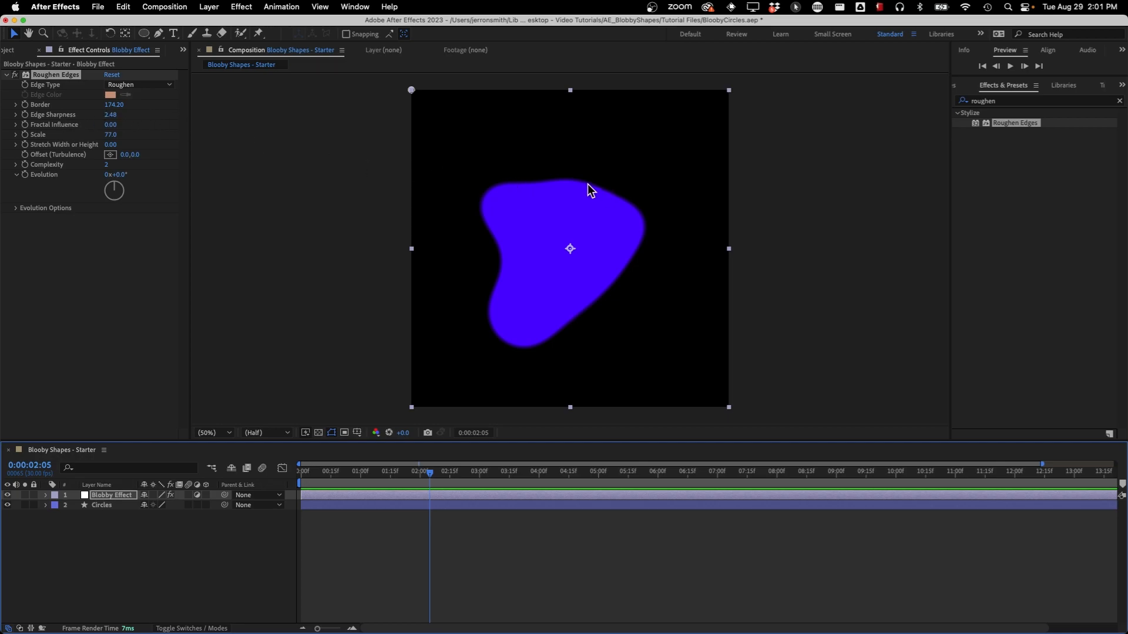
Apply CC Threshold to the Blobby Effect layer with Channel set to Alpha and Threshold at about 112.2
left_click(1009, 103)
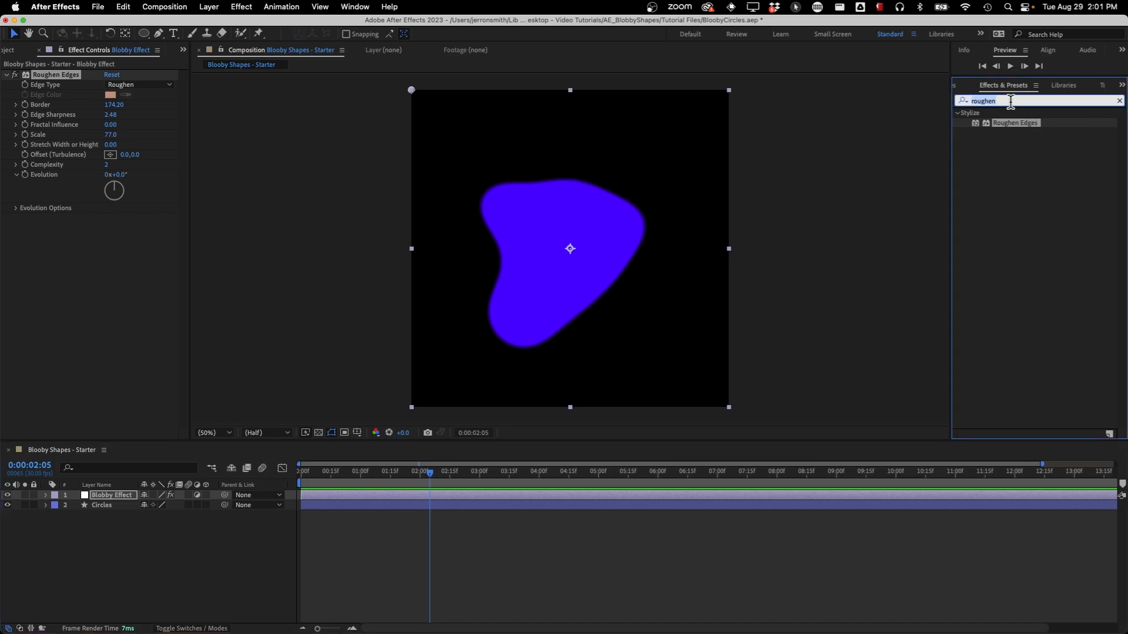
type("thre")
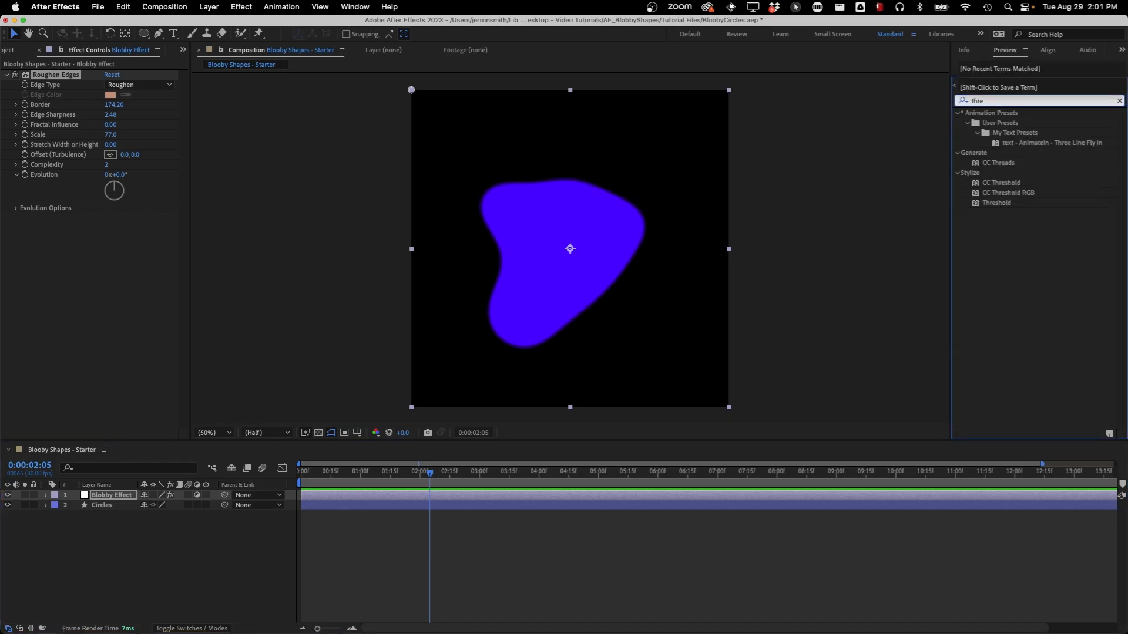
double_click(1000, 182)
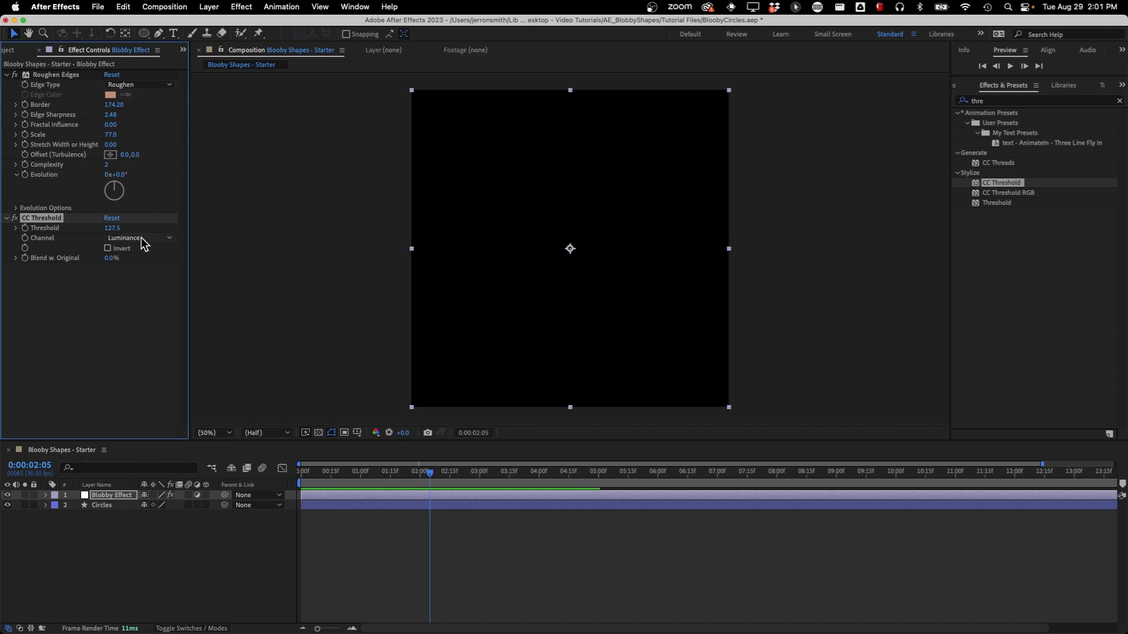
left_click(141, 238)
left_click(147, 290)
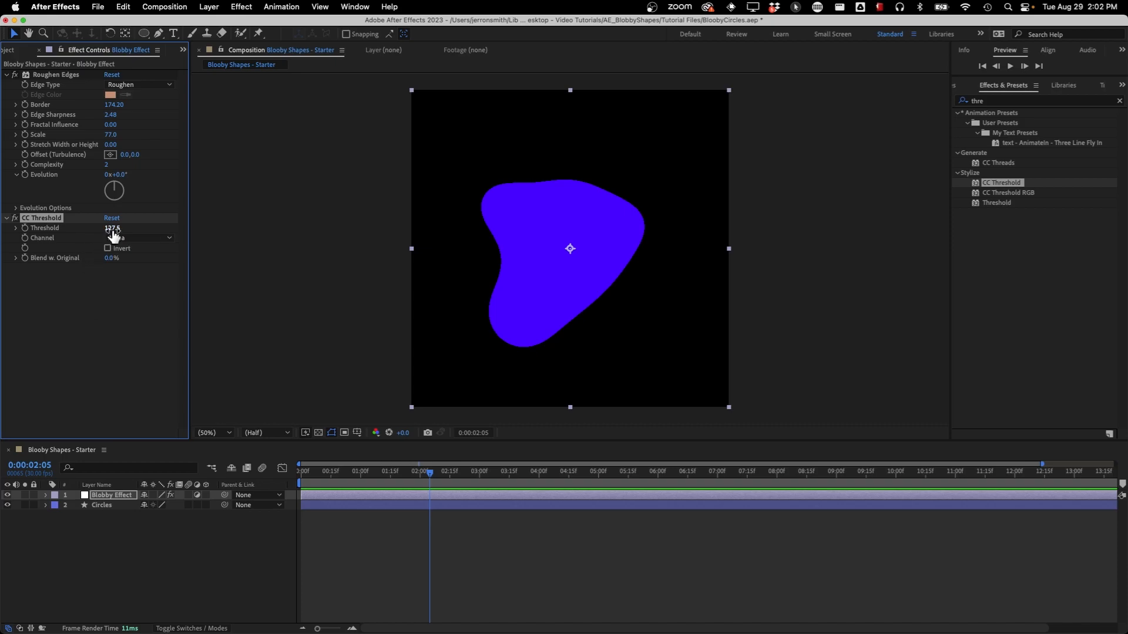
left_click_drag(113, 230, 62, 237)
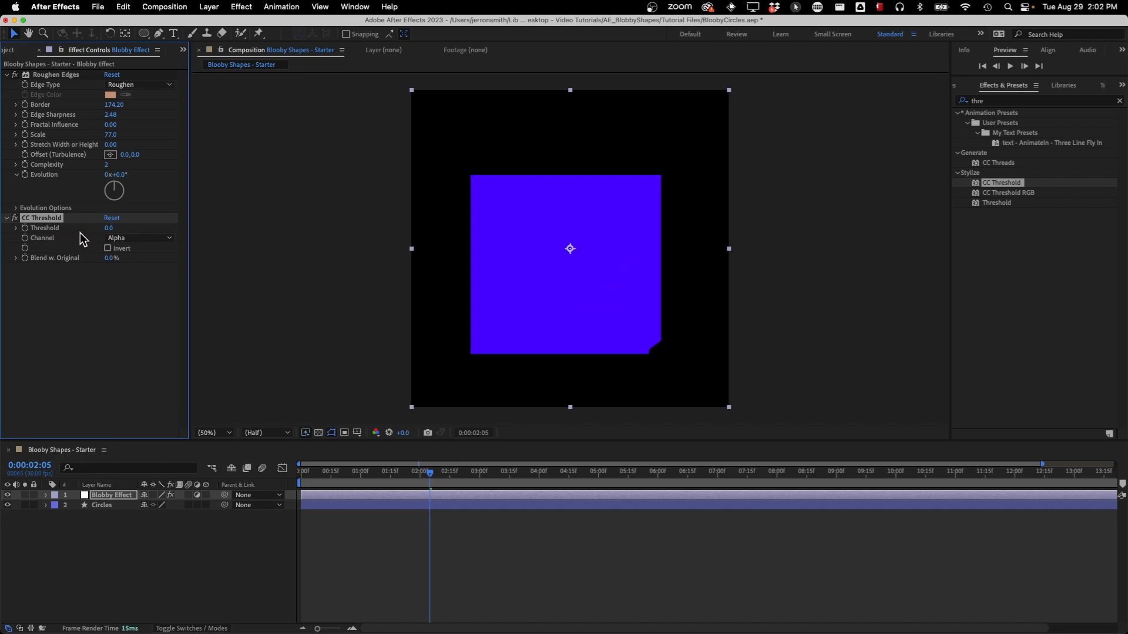
left_click_drag(108, 233, 342, 233)
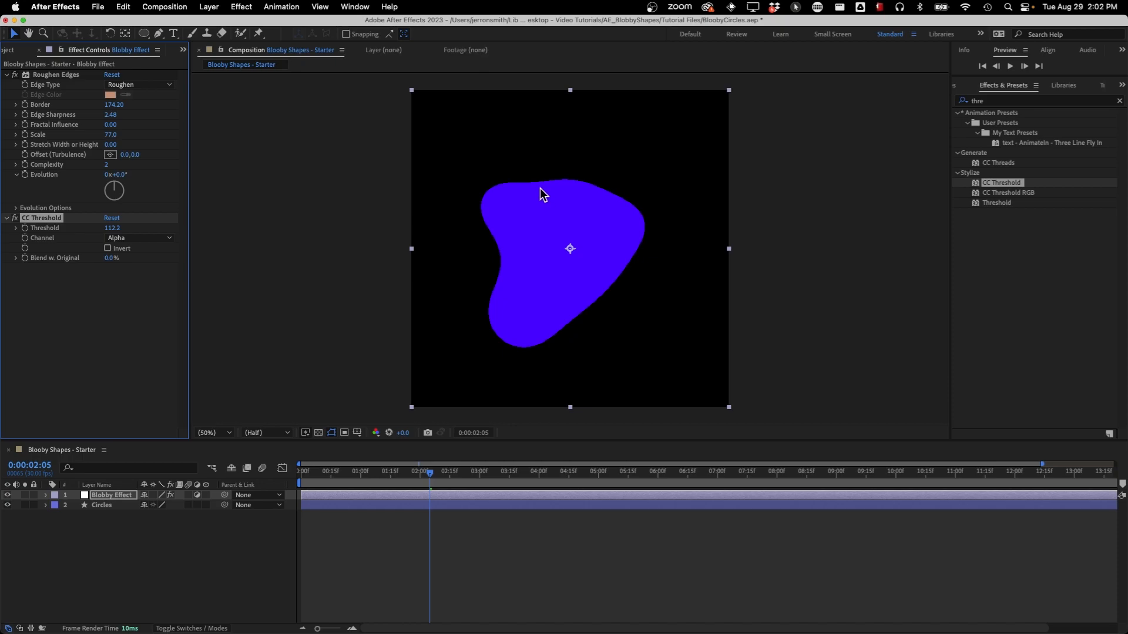
Check the blob's edges at Full viewer resolution, and set the resolution to Half
left_click(281, 433)
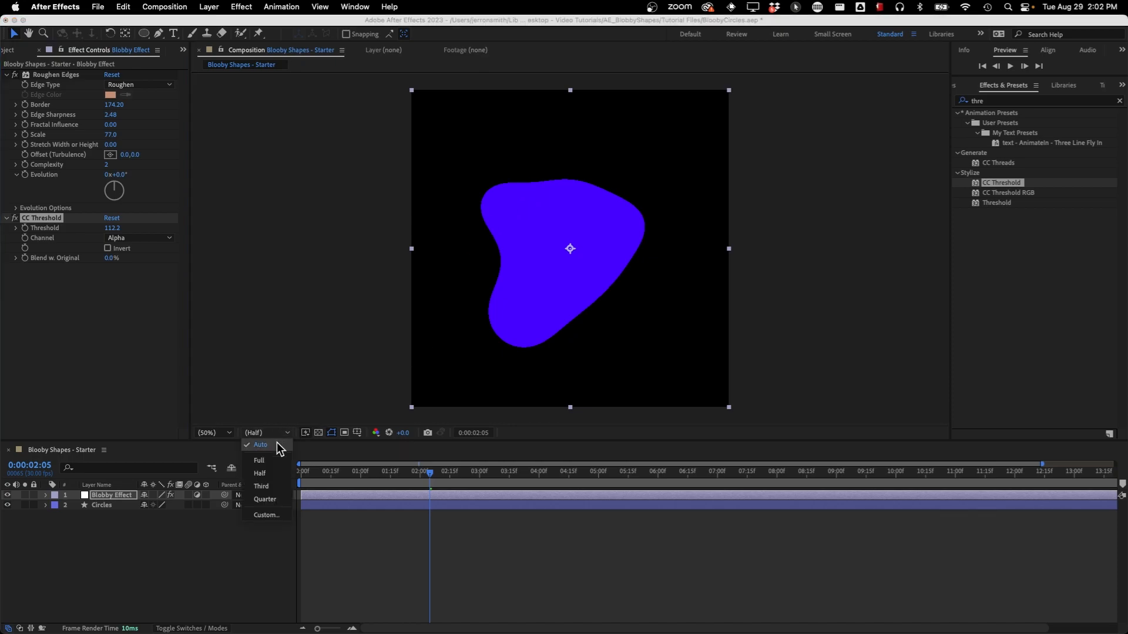
left_click(260, 460)
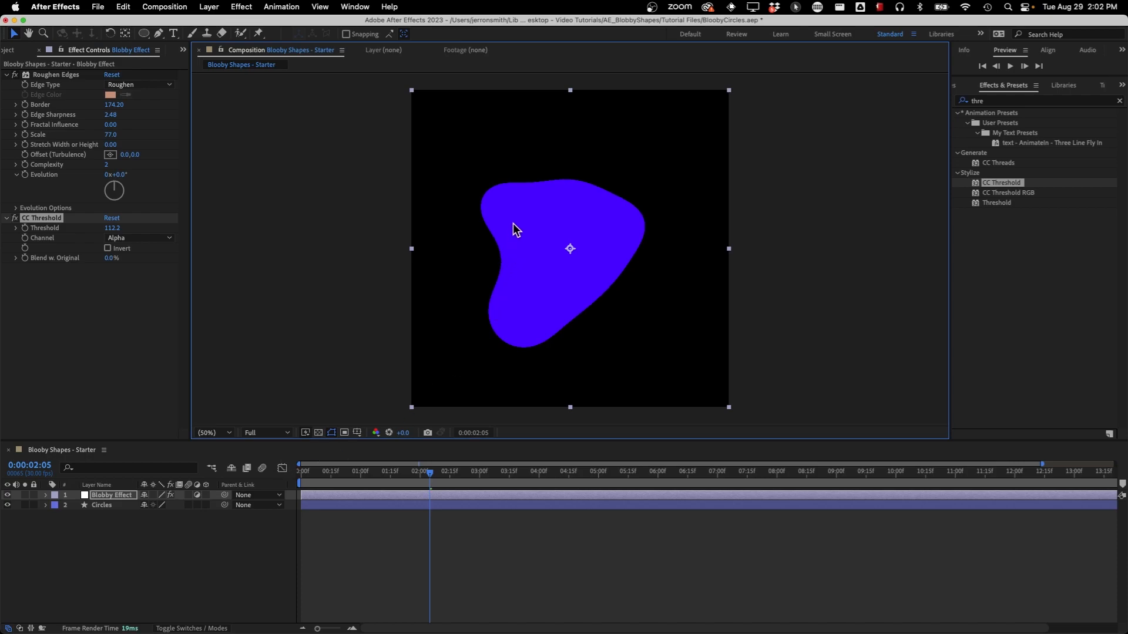
left_click(277, 435)
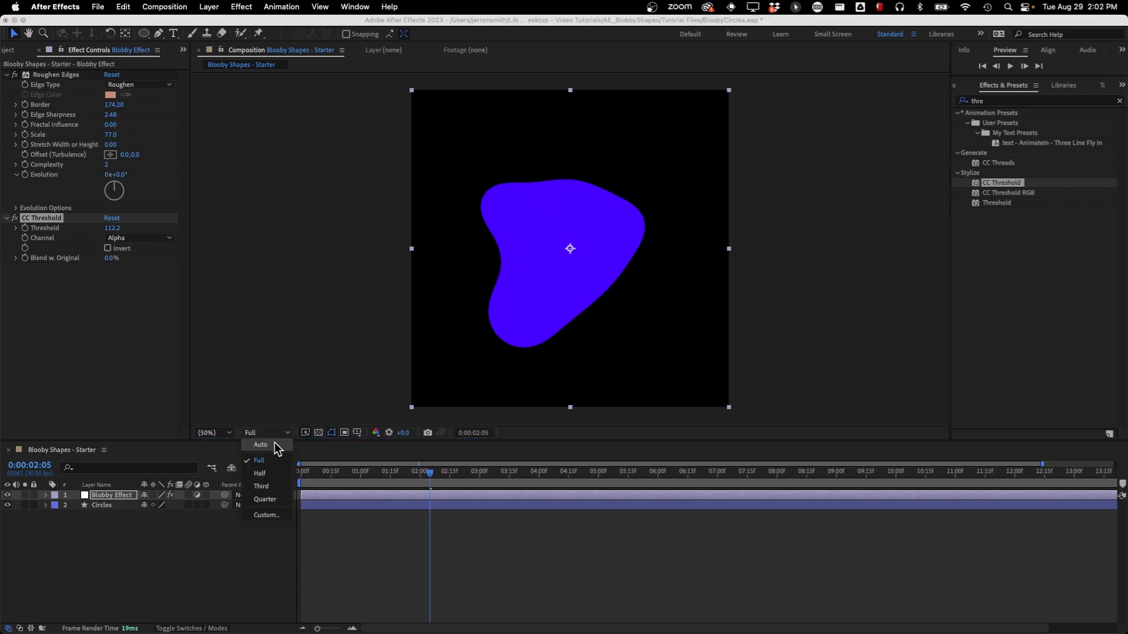
left_click(273, 470)
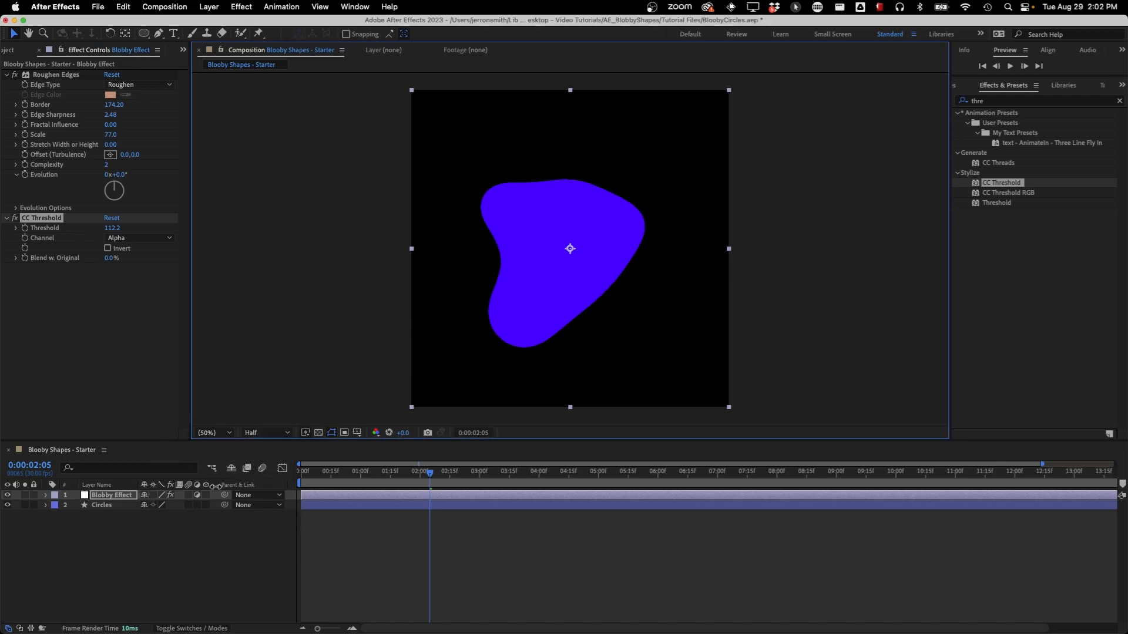
Preview the animation with CC Threshold applied from the first frame, stopping at 0:00:03:26
key("space")
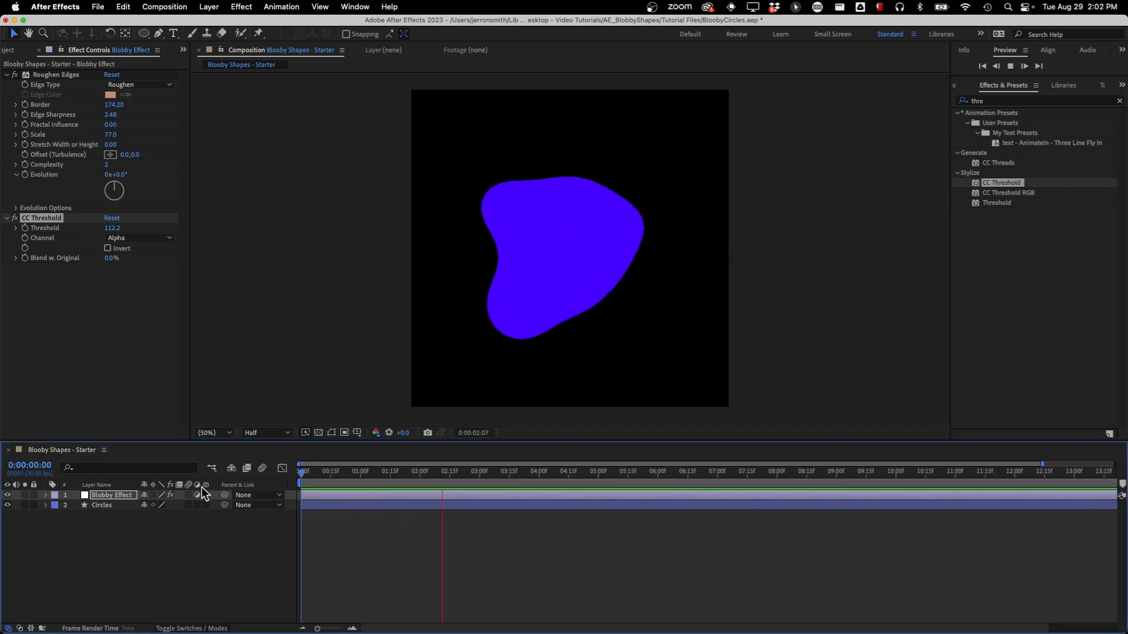
key("space")
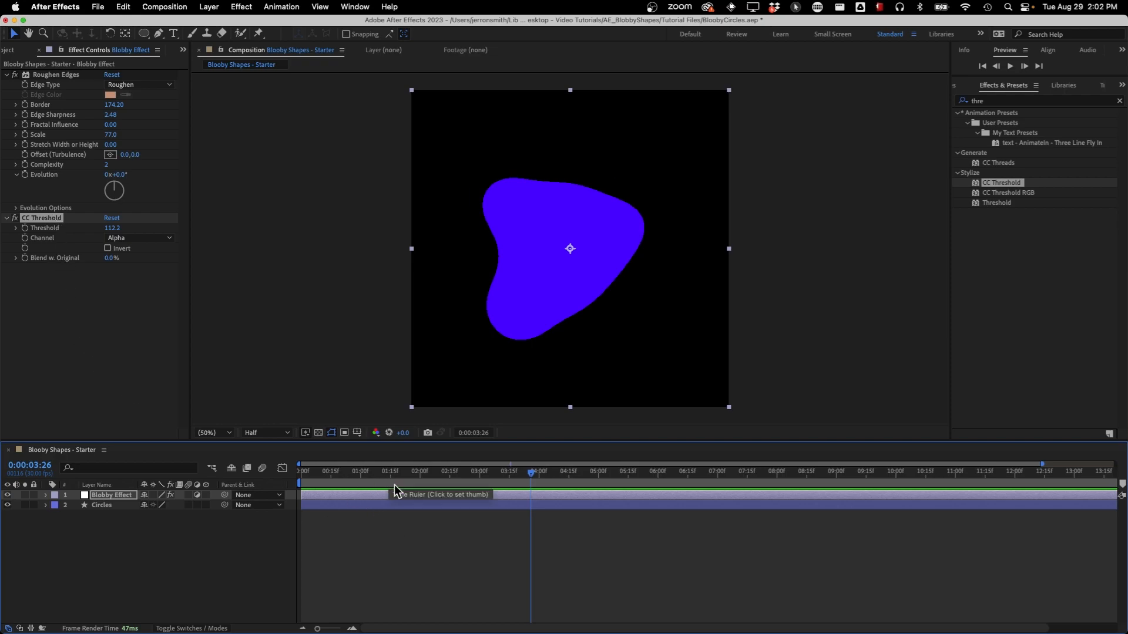
Pre-compose the Blobby Effect and Circles layers into a new composition named myBlob, moving all attributes into it
left_click(110, 506)
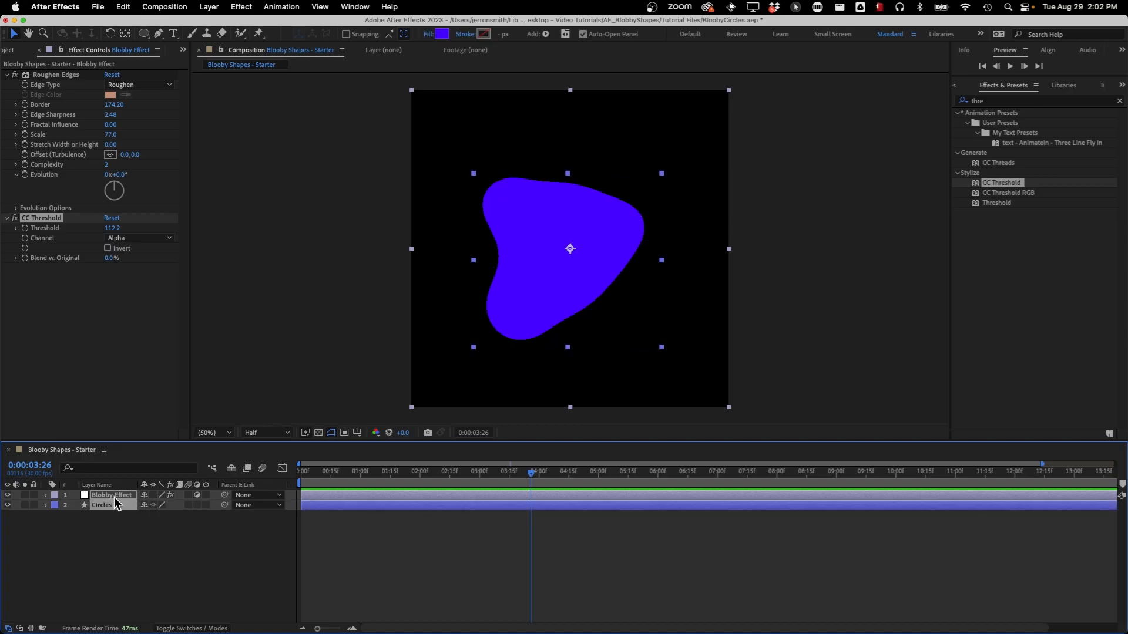
right_click(114, 497)
left_click(169, 555)
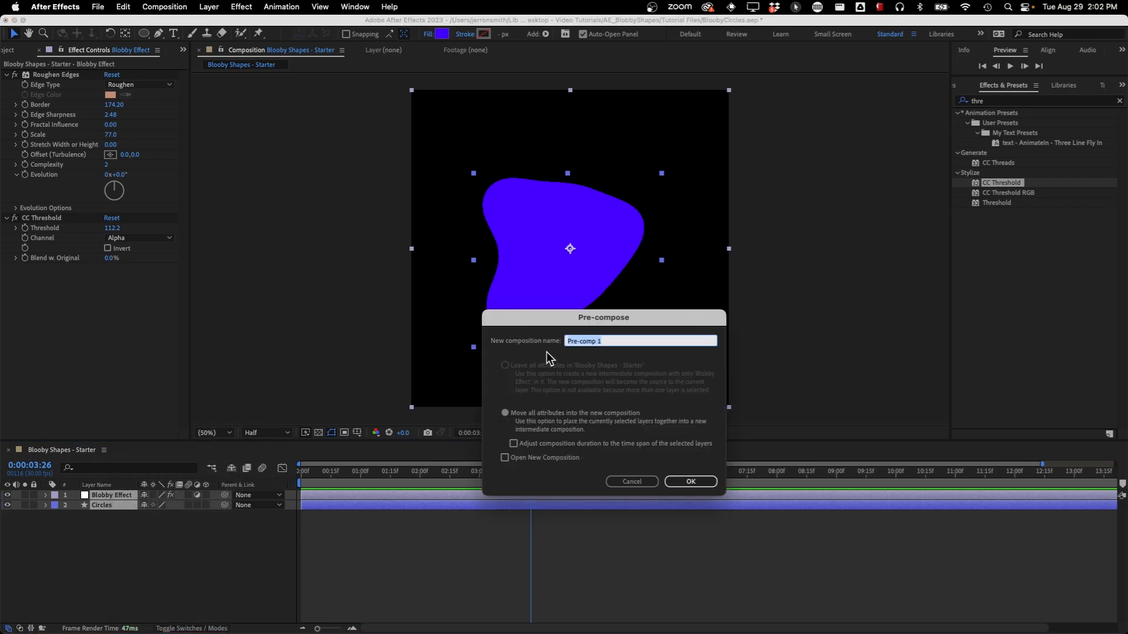
type("myBlob")
left_click(690, 482)
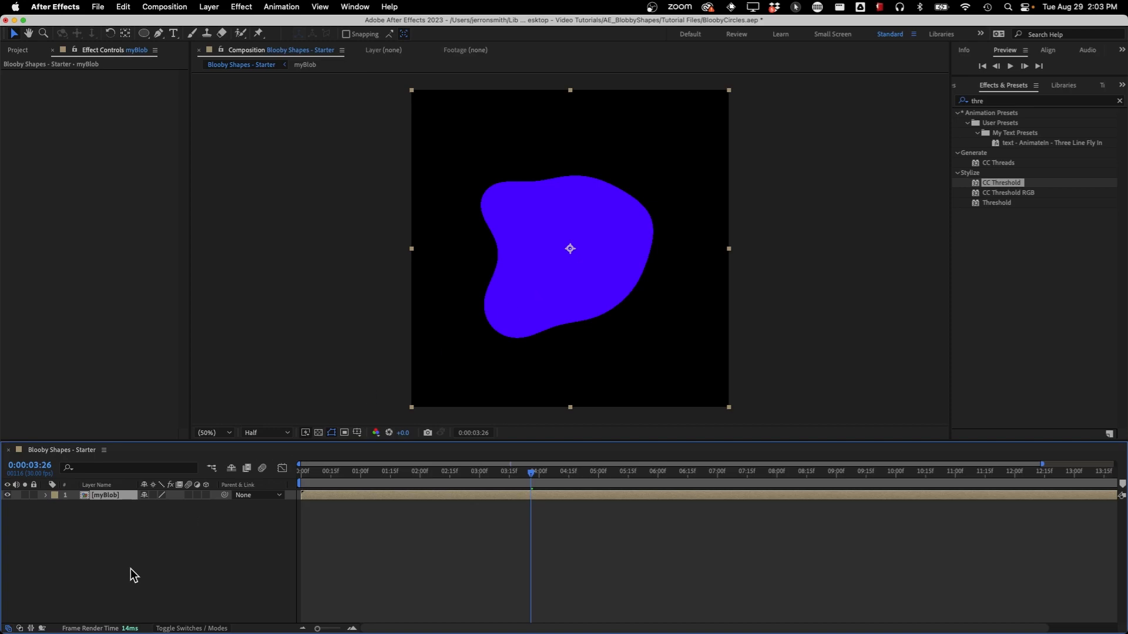
Check the background around the blob with the transparency grid, and switch the grid off again
left_click(318, 434)
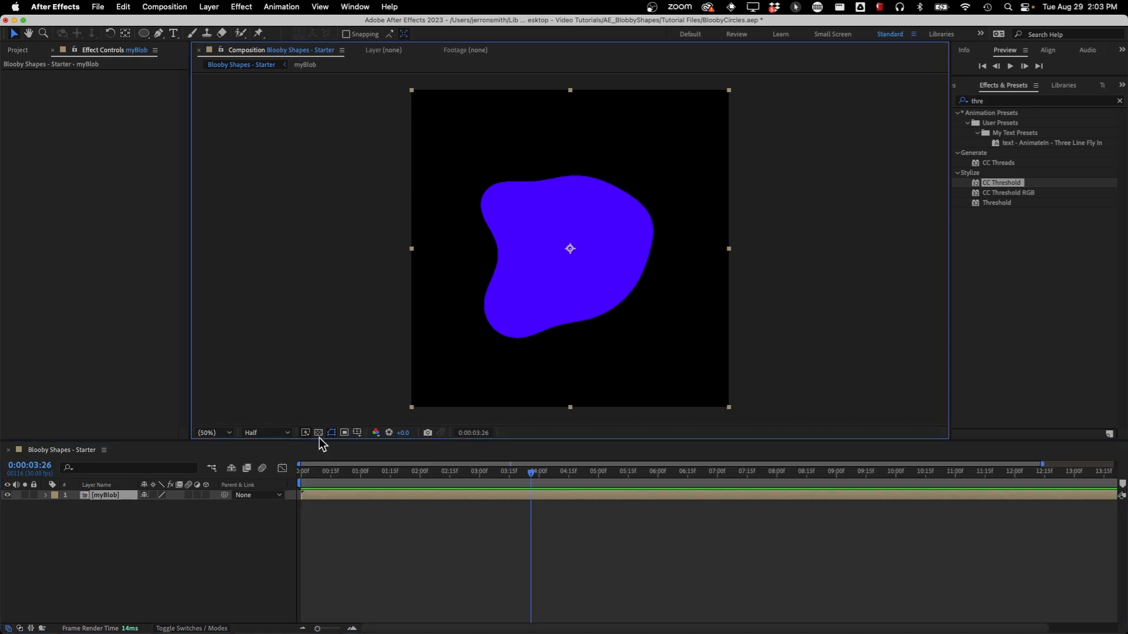
left_click(319, 435)
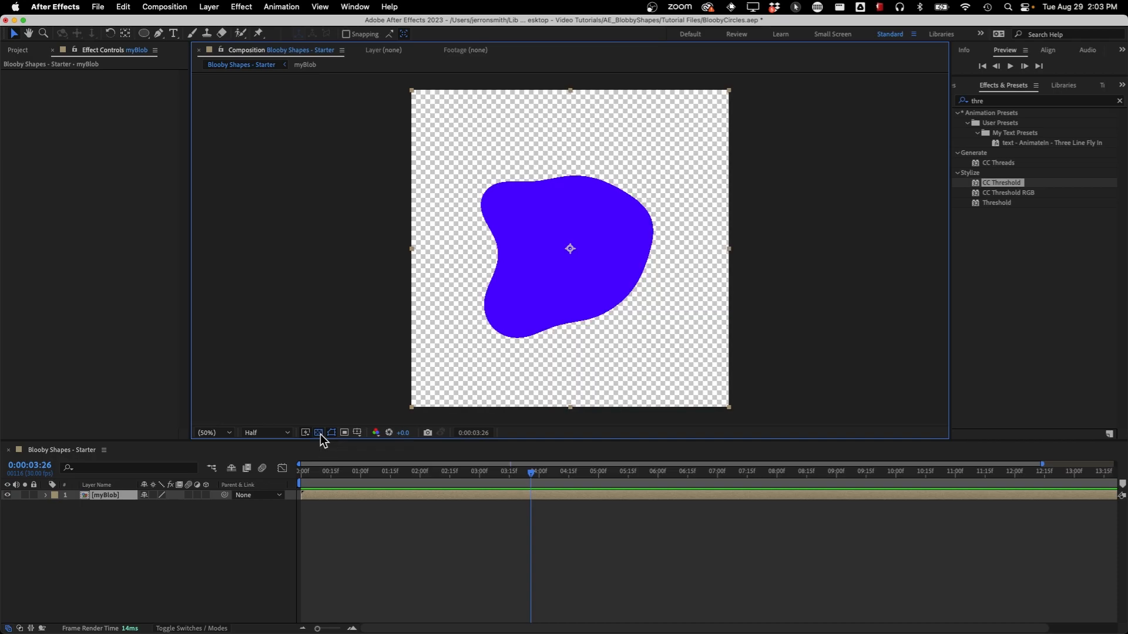
left_click(319, 435)
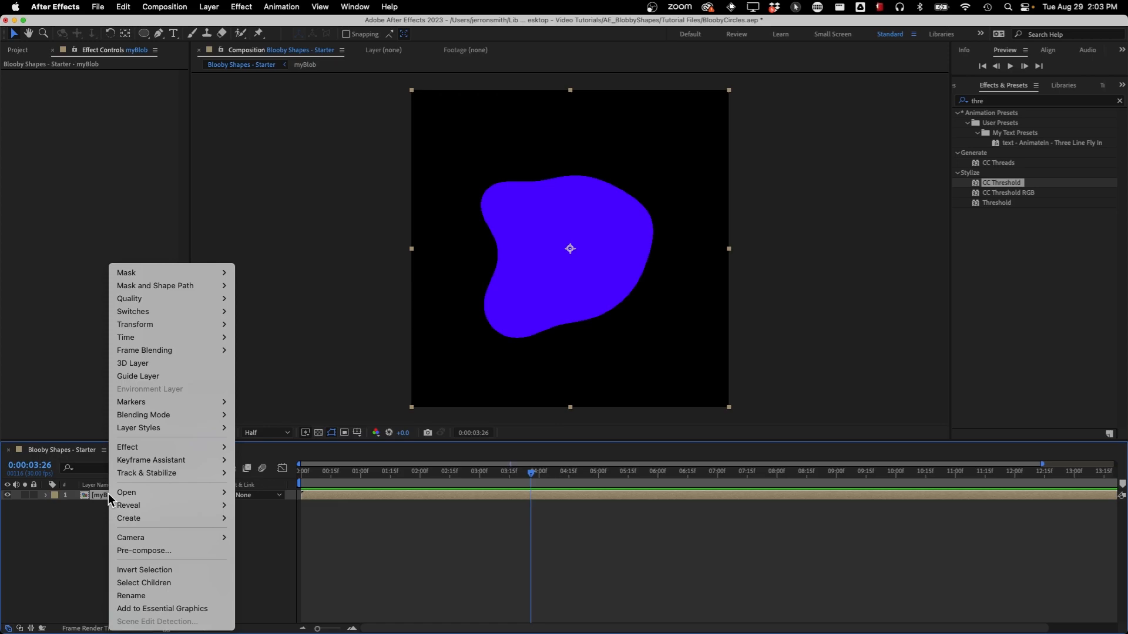
Add an Inner Glow layer style to the myBlob layer with Size 131 and Range about 59.5%
mouse_move(171, 431)
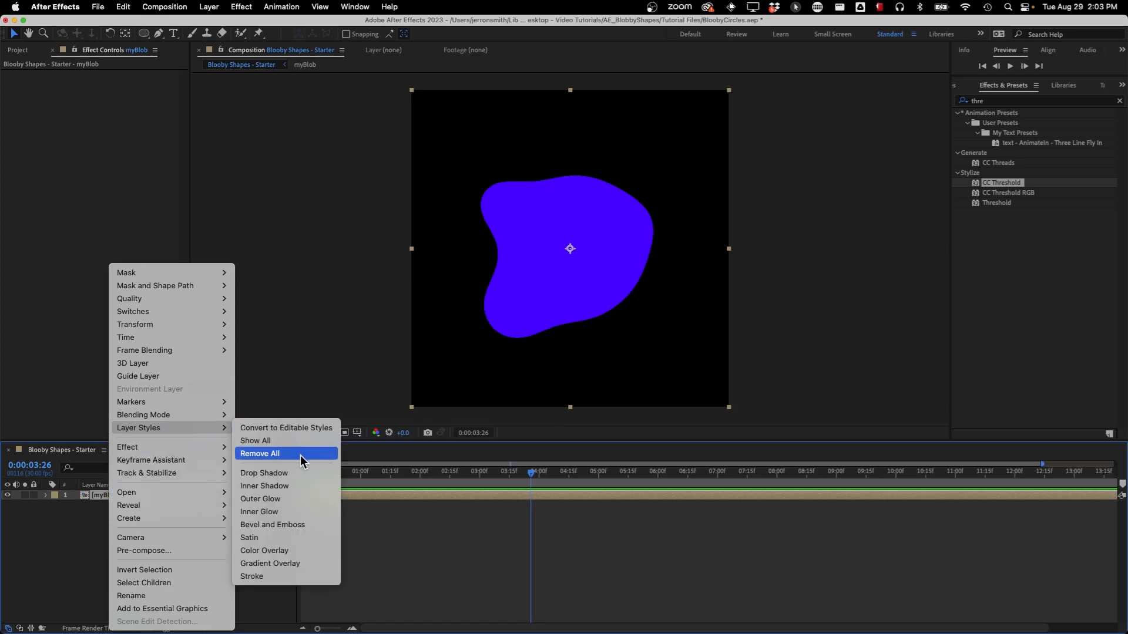
left_click(281, 512)
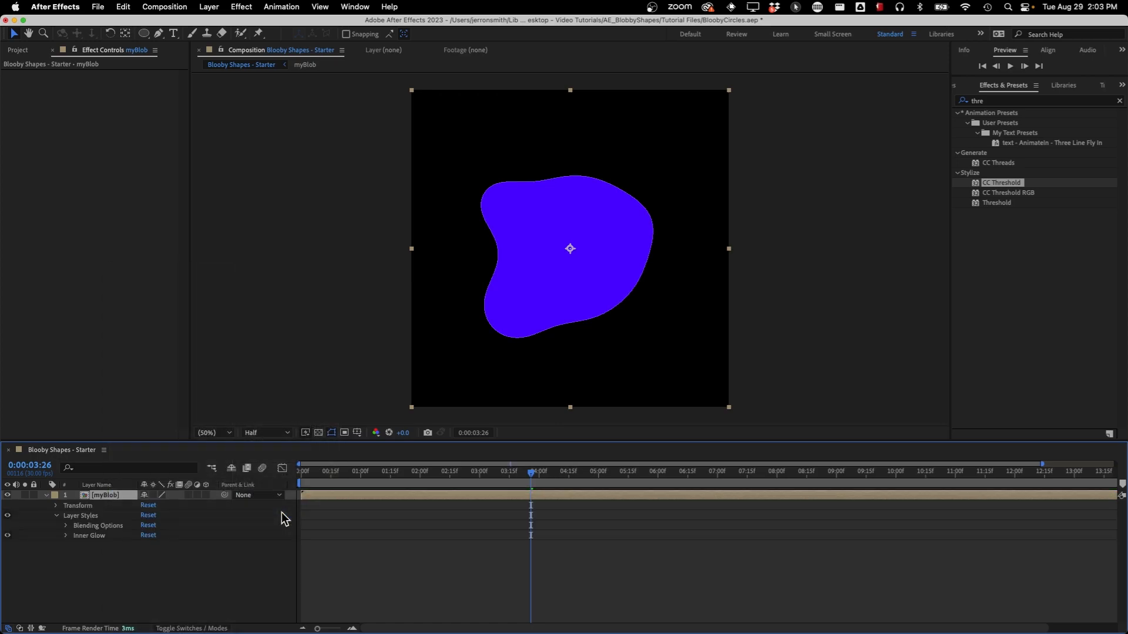
left_click(66, 536)
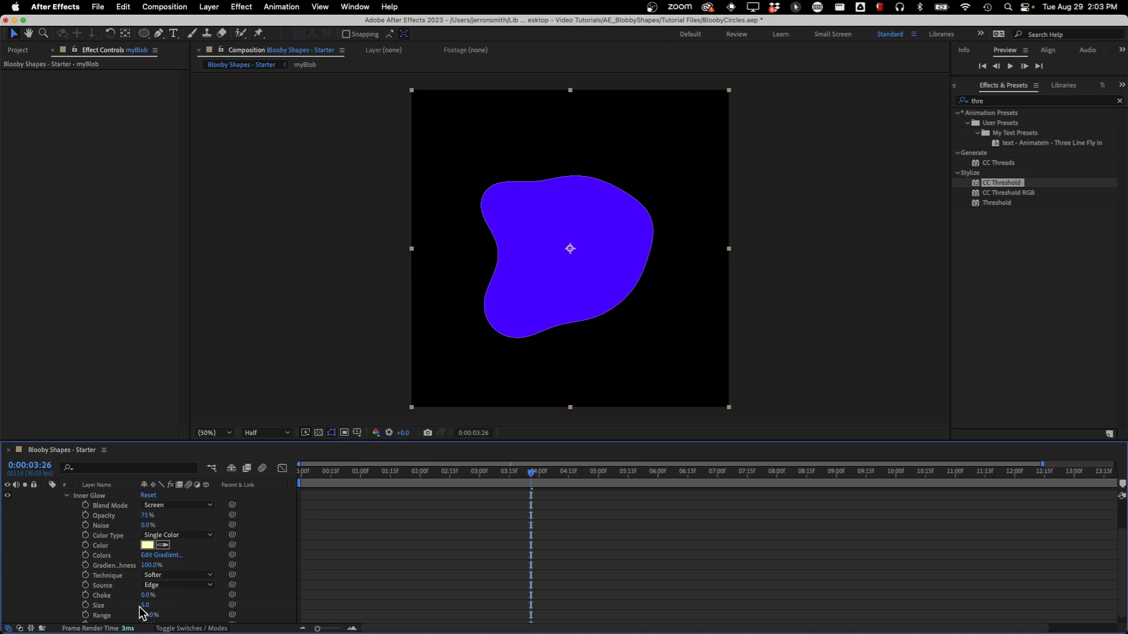
left_click_drag(144, 605, 211, 604)
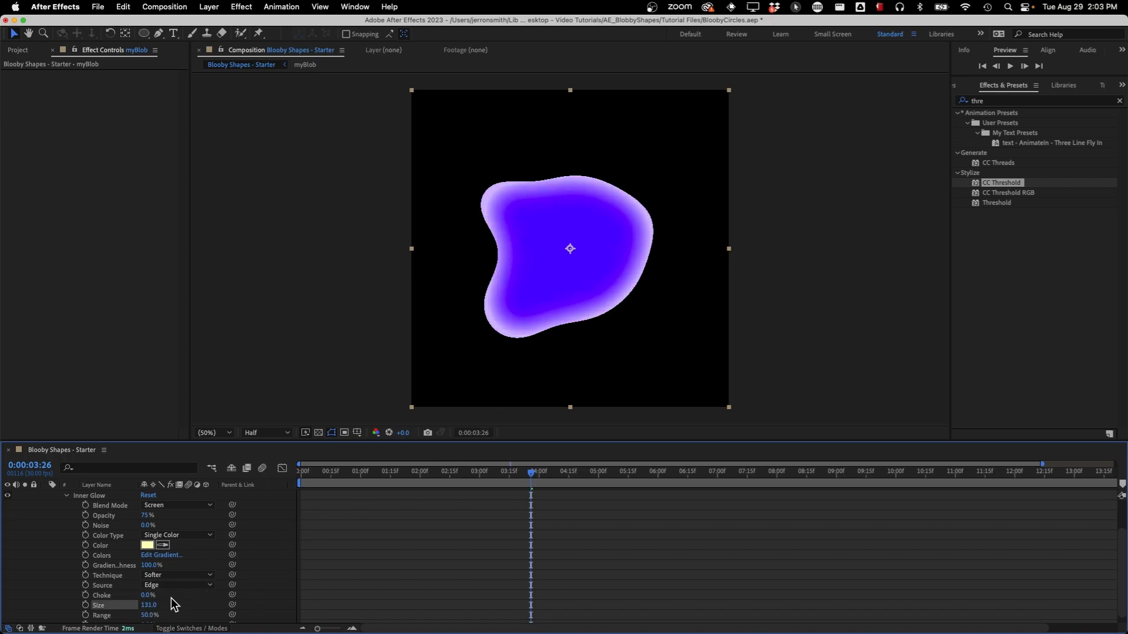
mouse_move(147, 596)
left_mouse_down()
mouse_move(180, 596)
mouse_move(138, 598)
left_mouse_up()
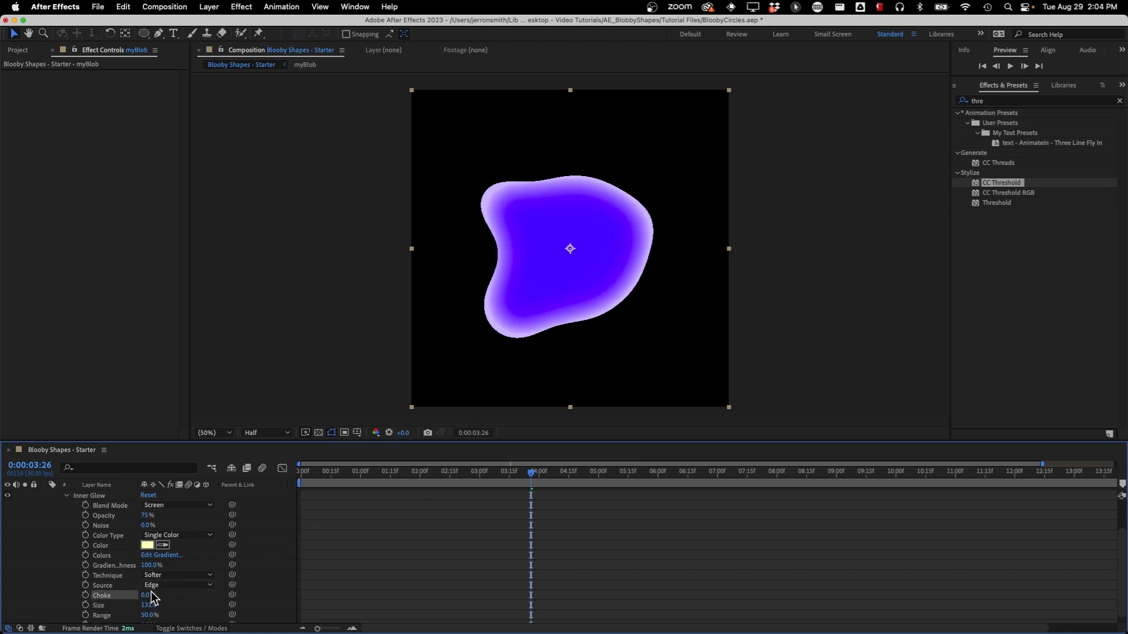
scroll(127, 599, "down", 1)
left_click_drag(148, 608, 208, 607)
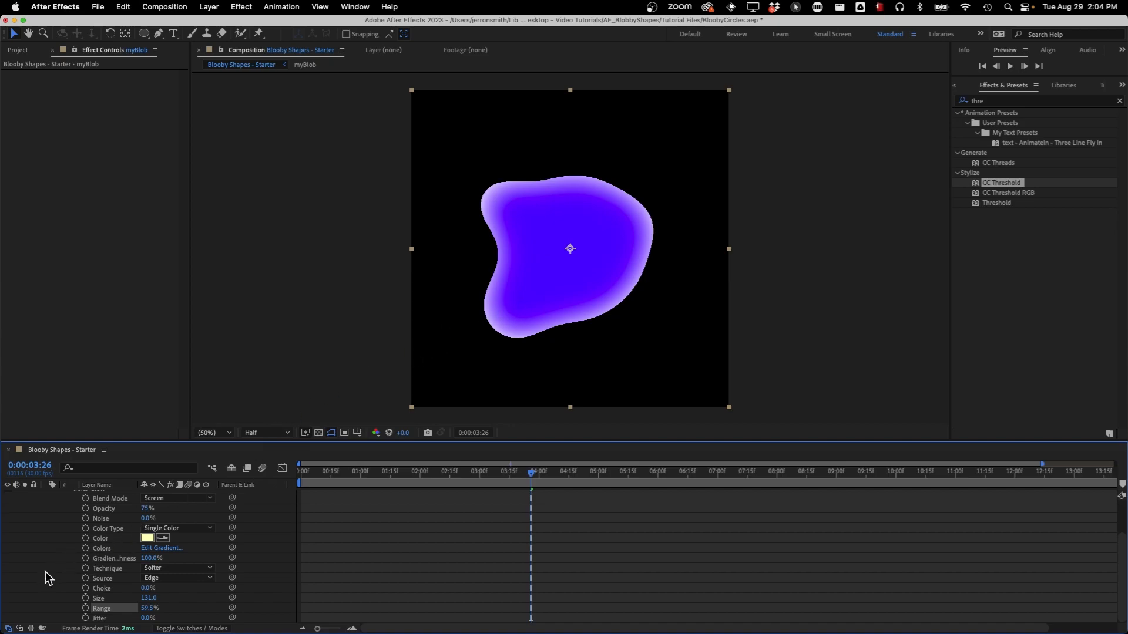
Change the Inner Glow color to saturated blue 0002FF
left_click(150, 538)
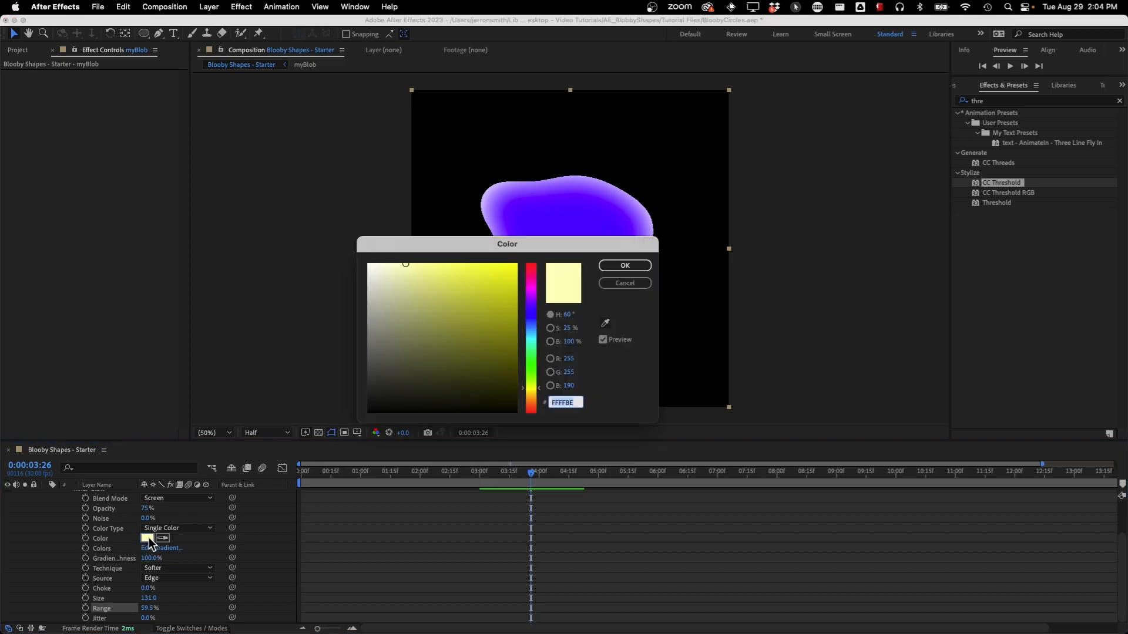
left_click(534, 313)
left_click_drag(473, 276, 531, 259)
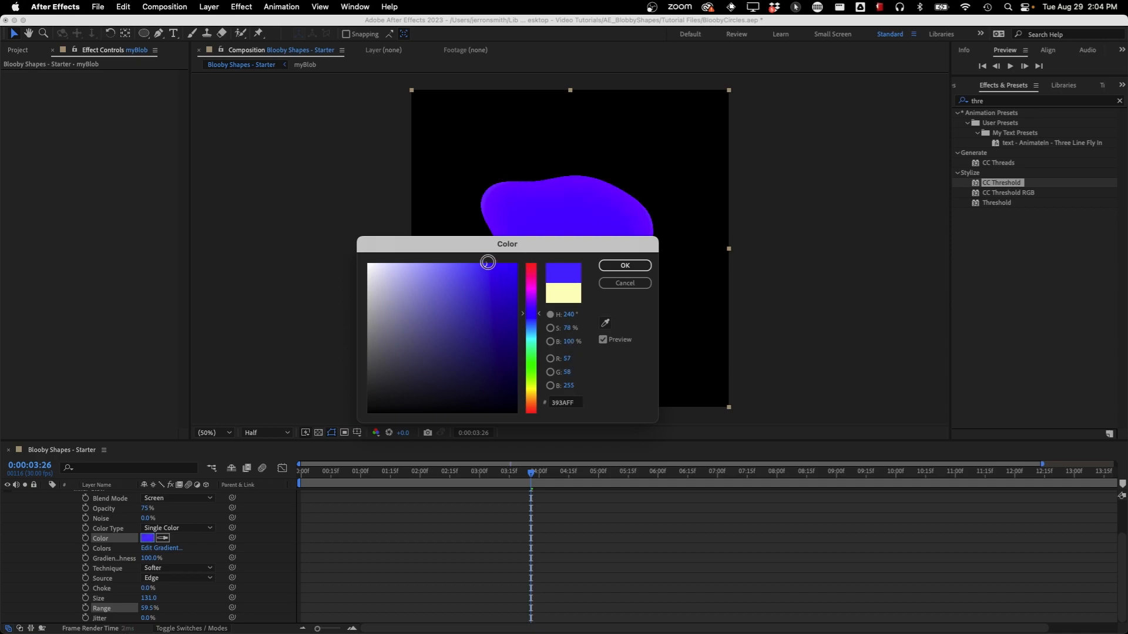
left_click(621, 266)
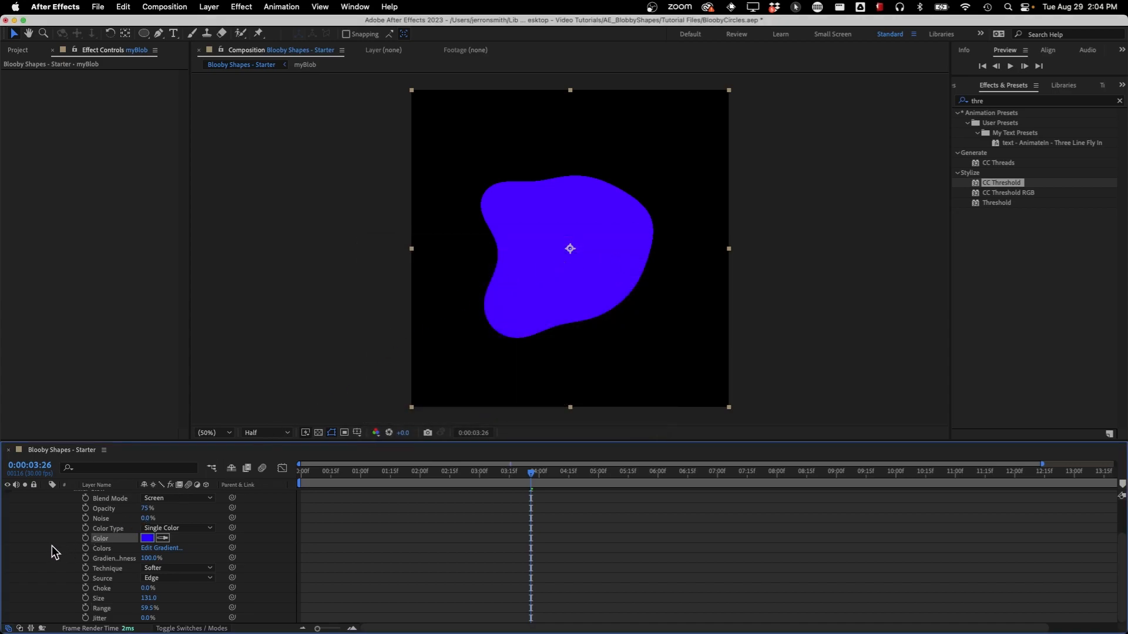
Set Fill Opacity to 0% in the advanced blending options of myBlob's layer styles
scroll(52, 545, "up", 3)
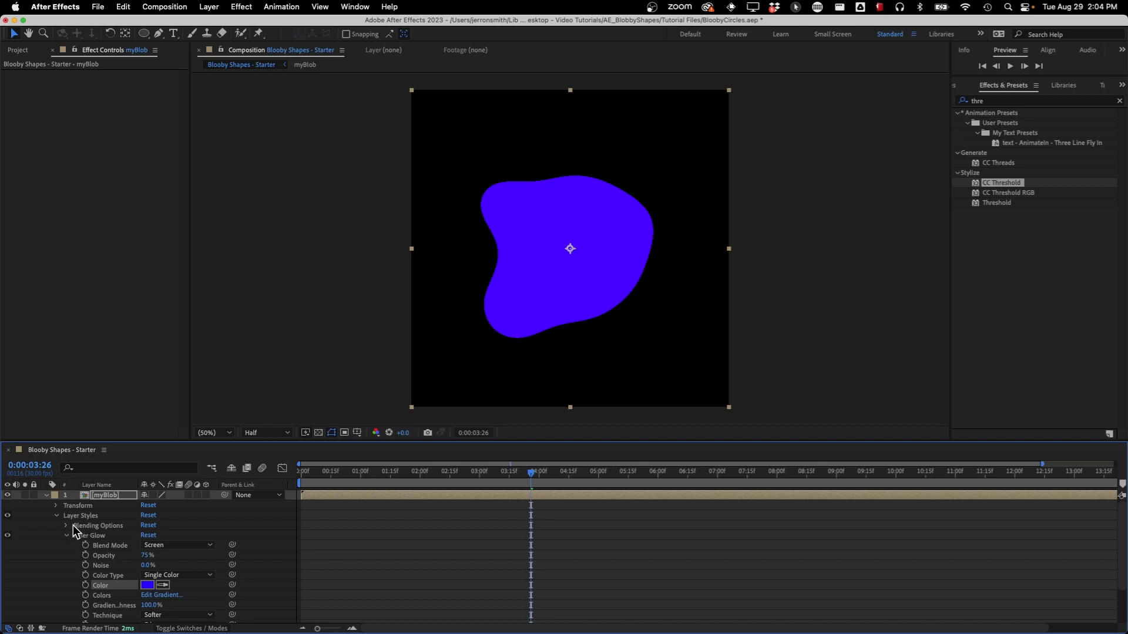
left_click(65, 526)
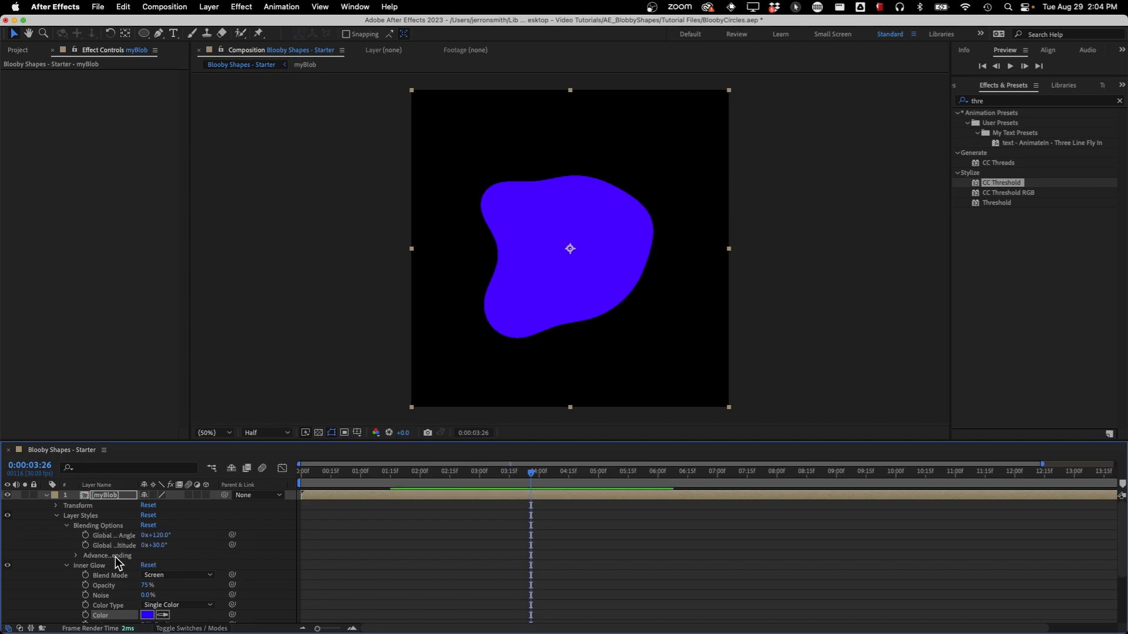
left_click(74, 556)
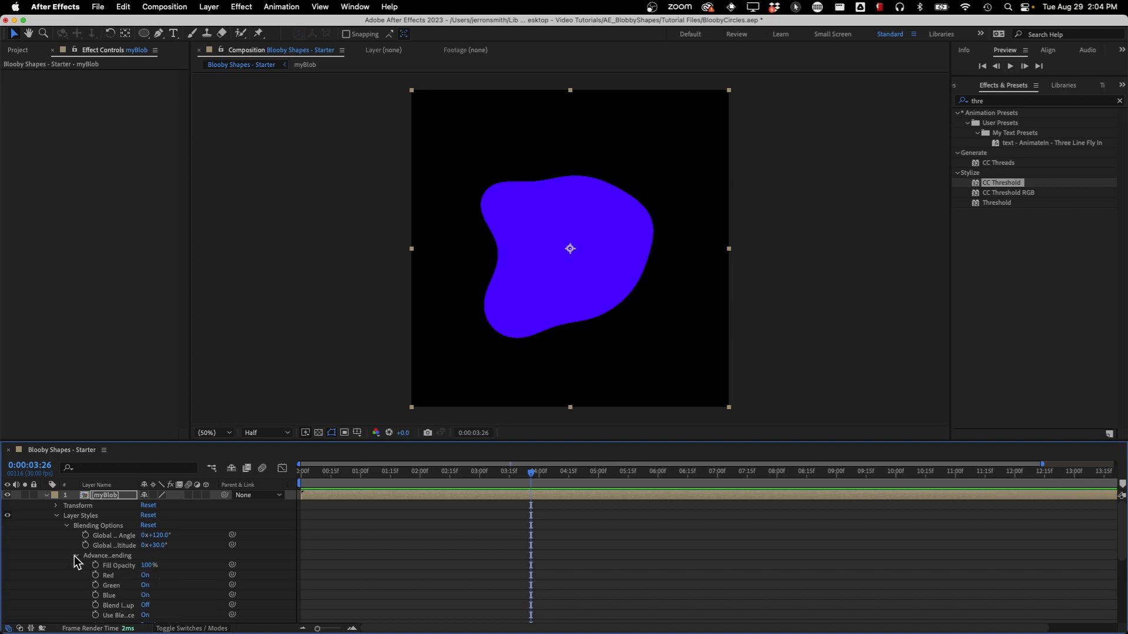
left_click_drag(146, 565, 68, 568)
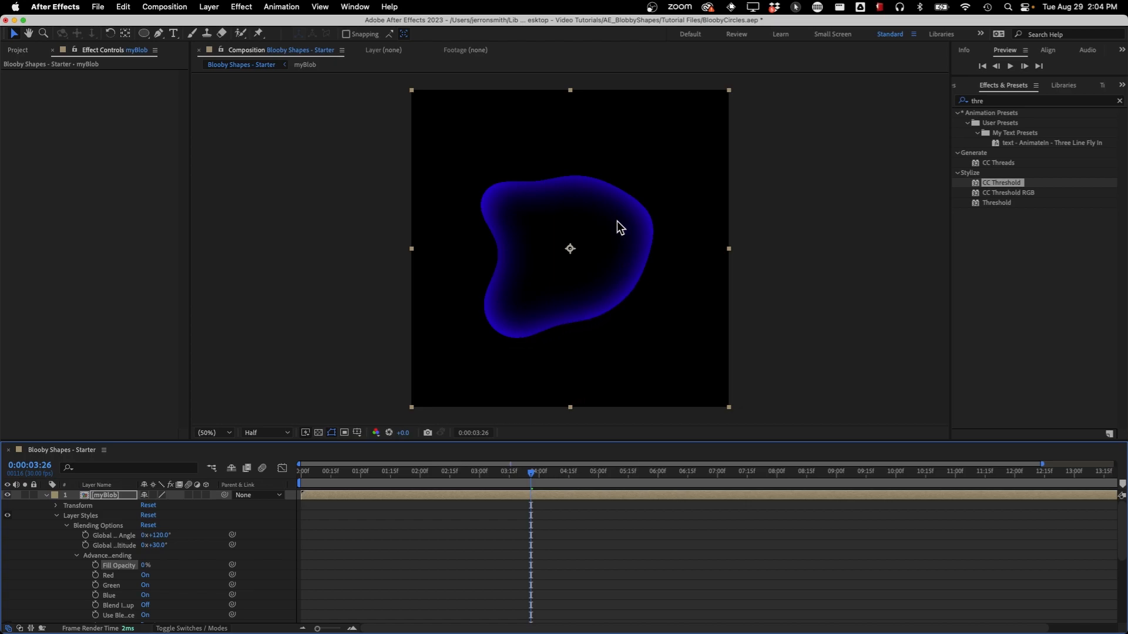
Change the Inner Glow color of the myBlob layer to a lighter, less saturated violet-blue
scroll(62, 574, "down", 5)
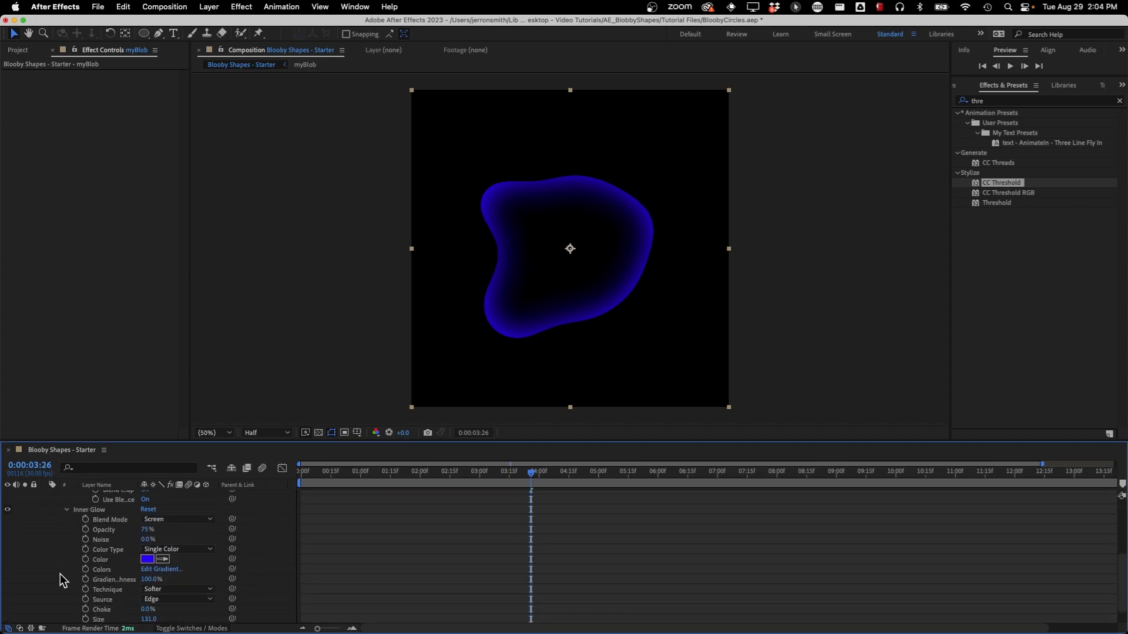
left_click(147, 559)
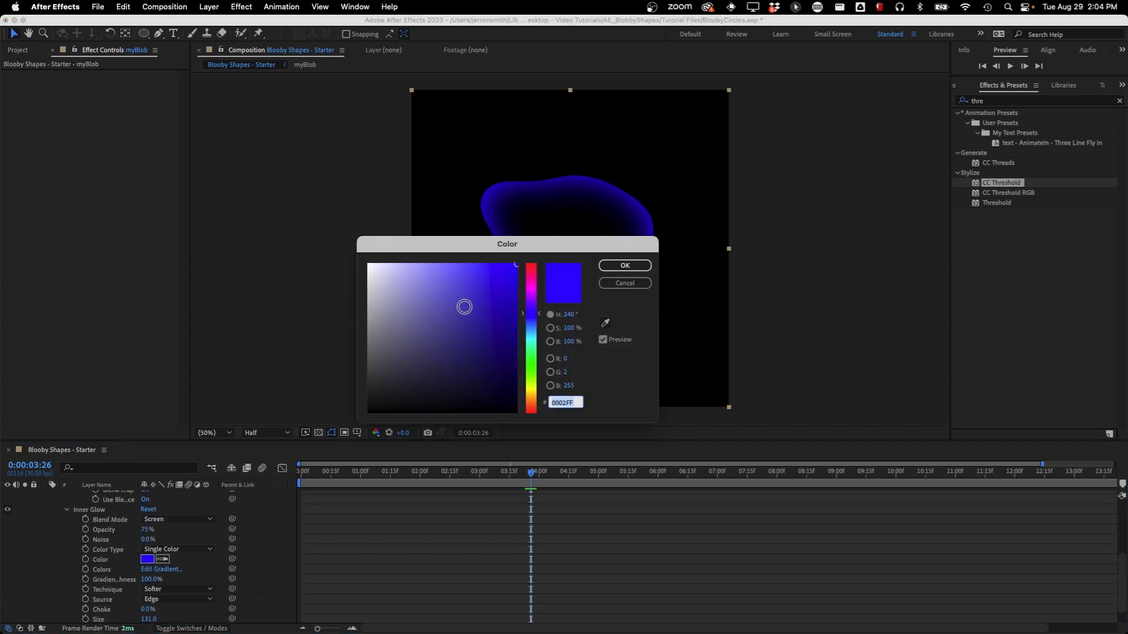
left_click_drag(516, 265, 458, 267)
left_click(624, 265)
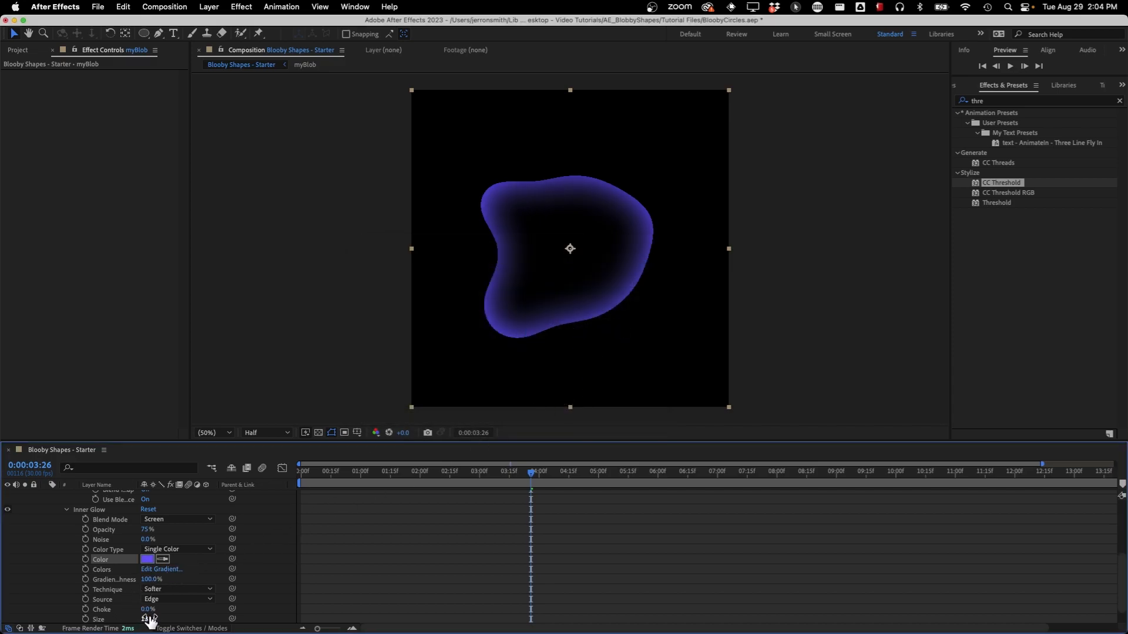
Set the Inner Glow's Size to 174 and its Range to 66%
scroll(167, 614, "down", 1)
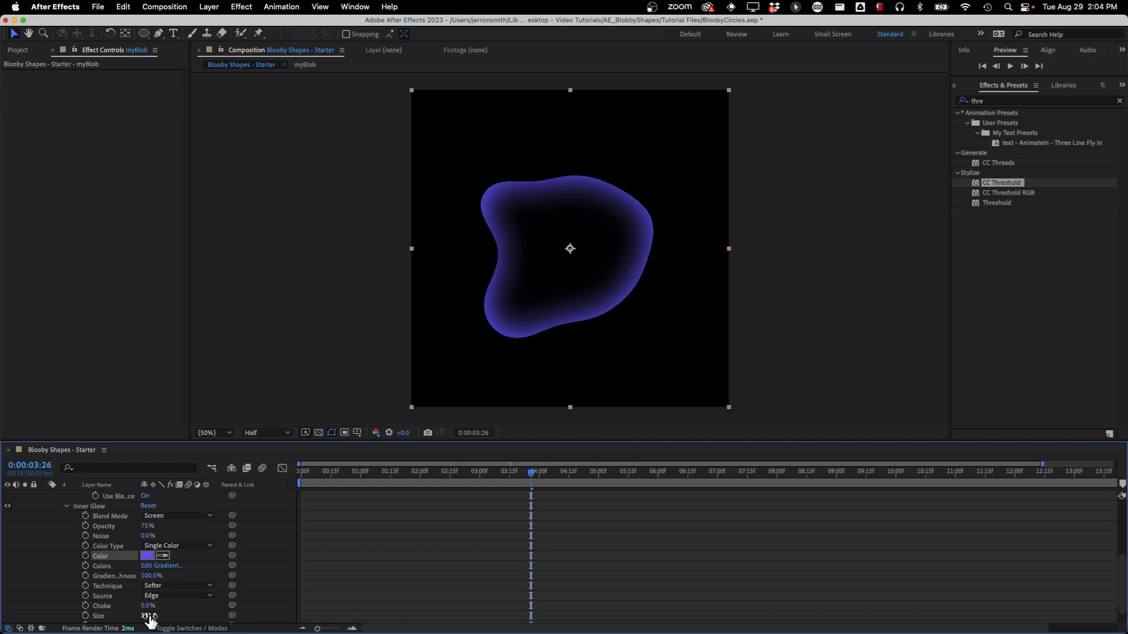
left_click_drag(149, 615, 173, 615)
scroll(145, 611, "down", 3)
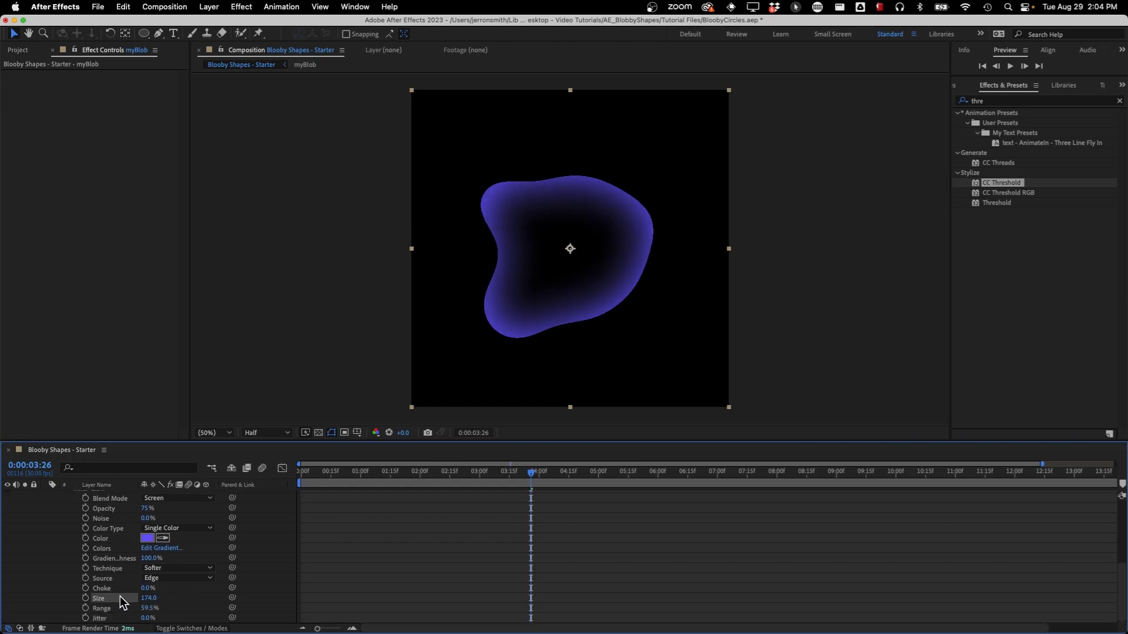
left_click_drag(149, 609, 183, 608)
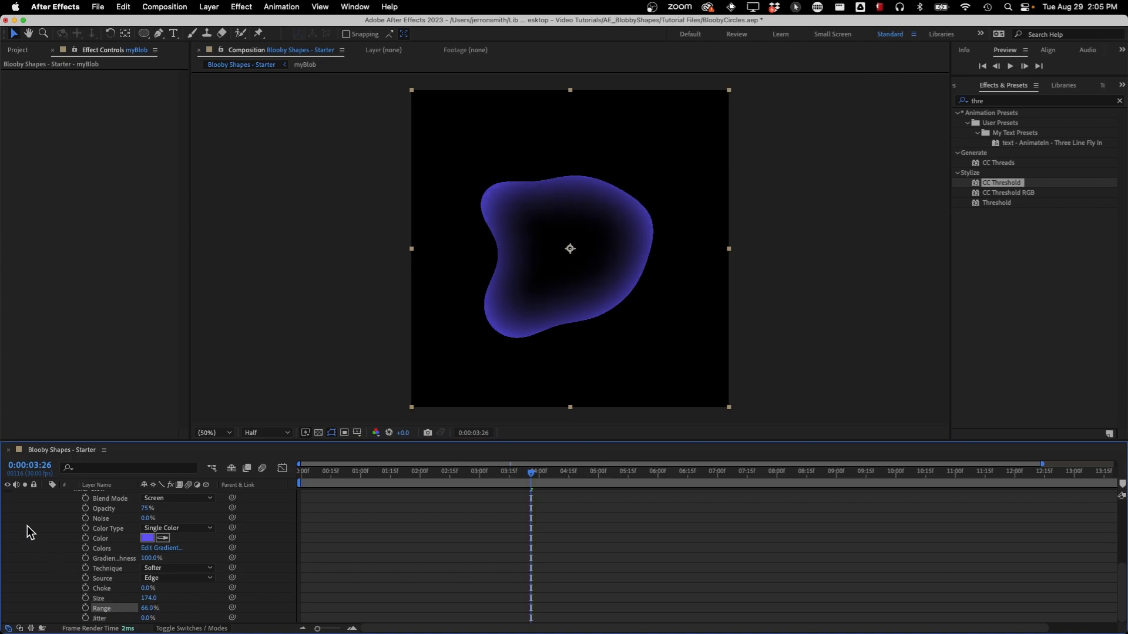
Set the Inner Glow's Jitter to 94% and preview the blob animation
left_click_drag(147, 618, 271, 604)
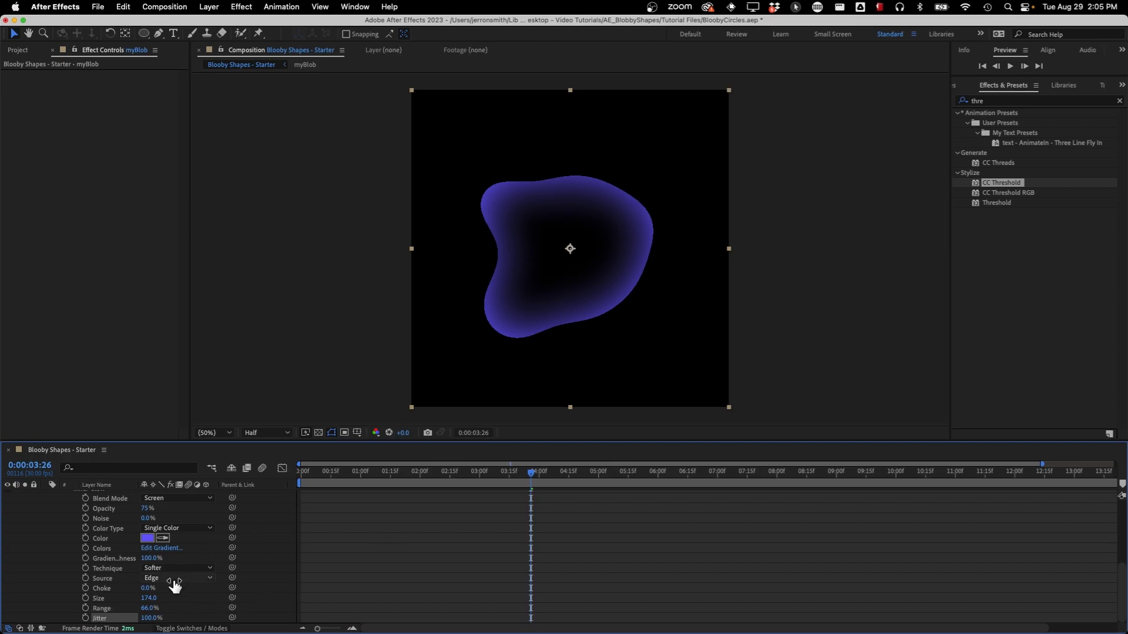
left_click_drag(152, 617, 132, 619)
key("space")
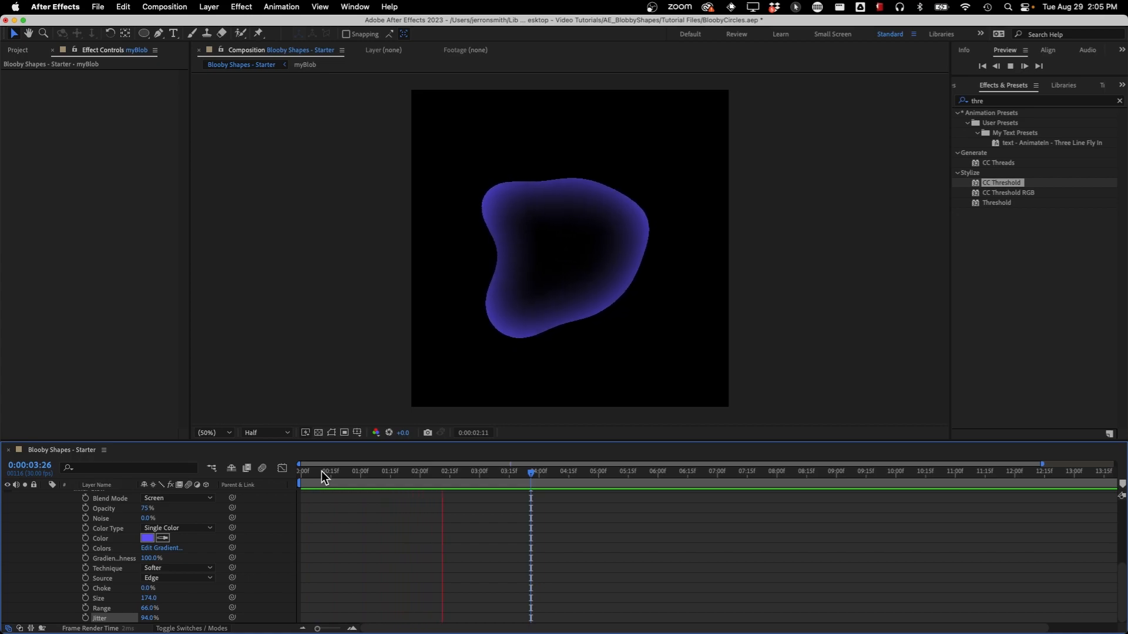
key("space")
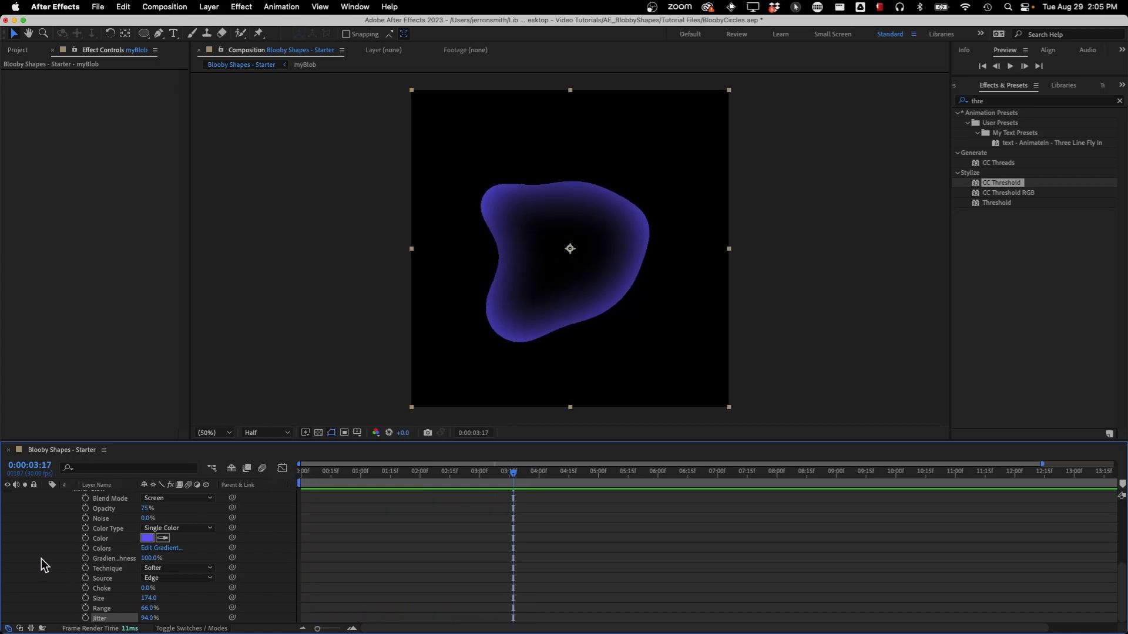
Inside the myBlob composition, reset the Scale of the Blobby Effect layer's Roughen Edges to its default and scrub through the motion
scroll(43, 558, "up", 10)
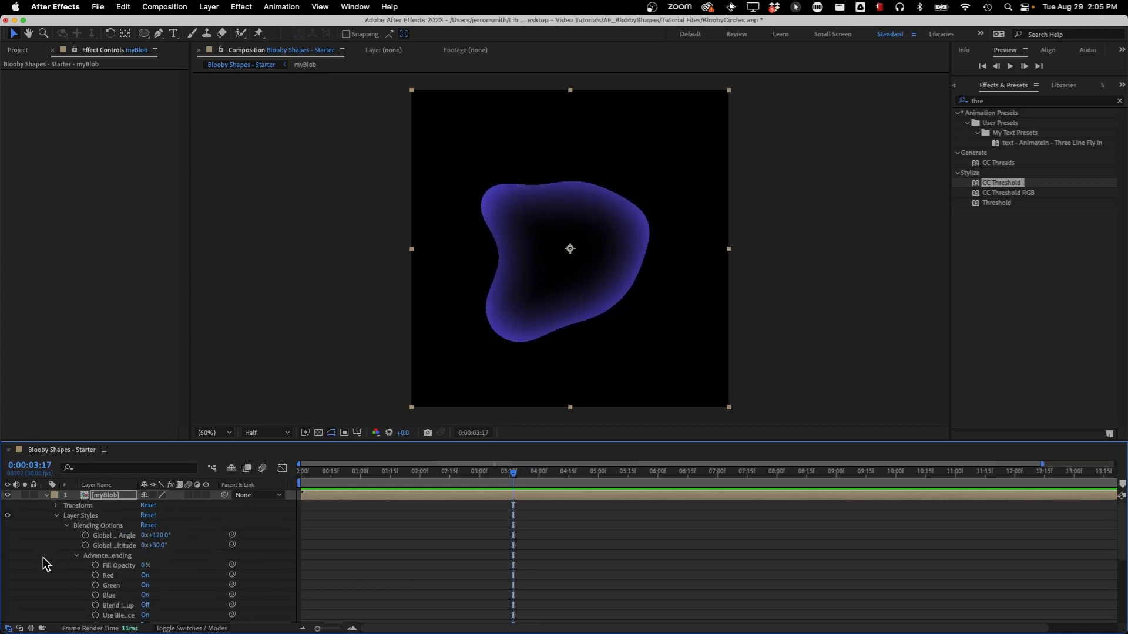
double_click(101, 497)
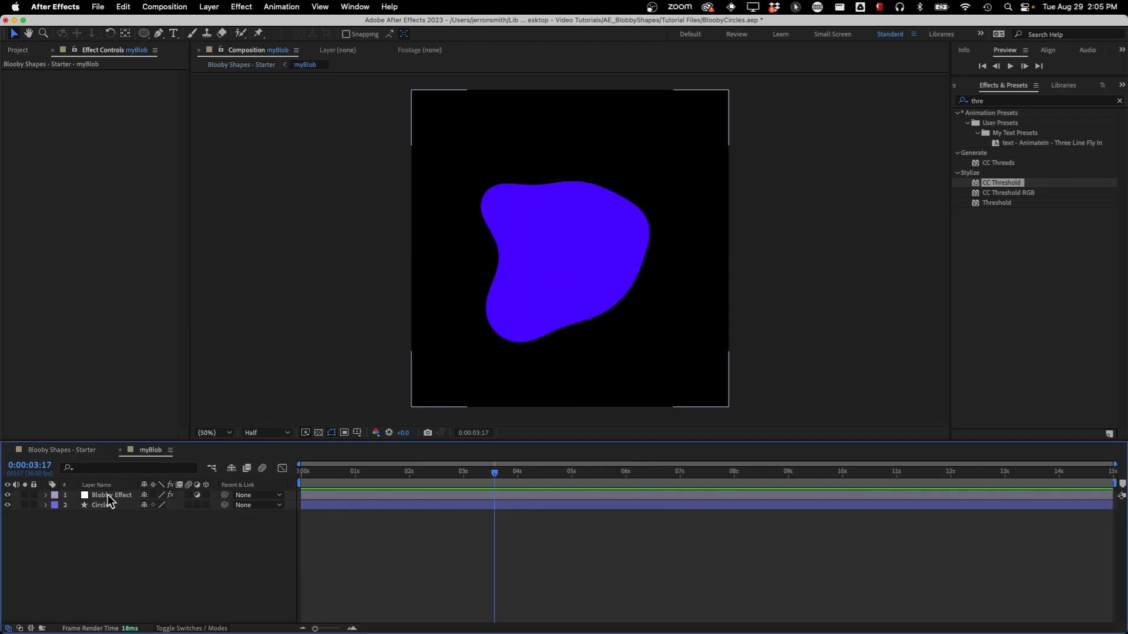
left_click(108, 494)
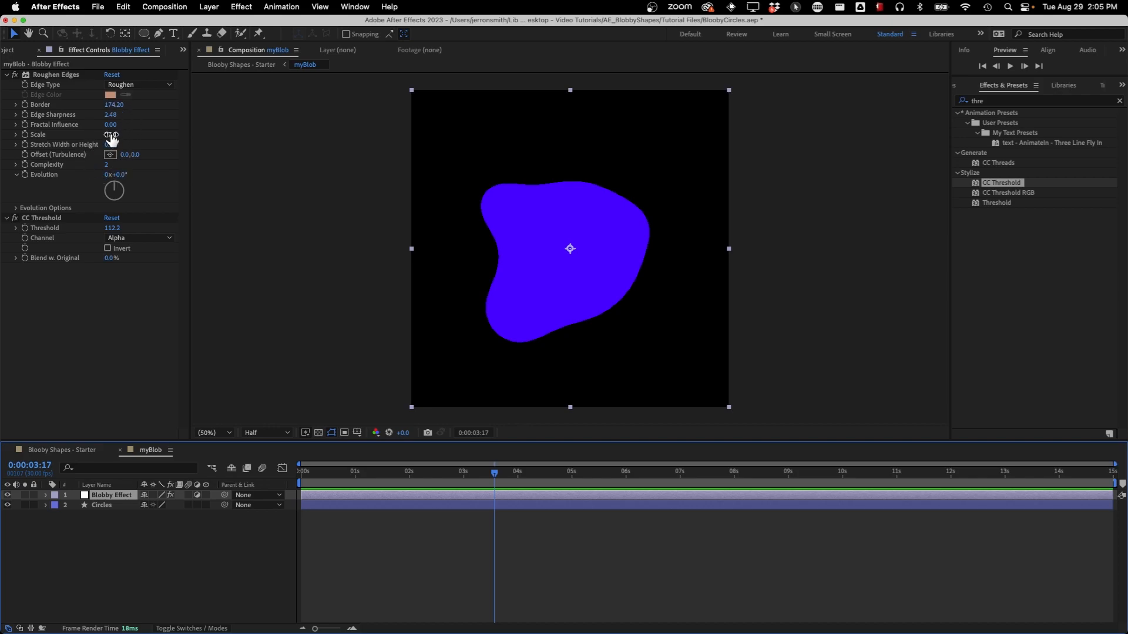
right_click(38, 137)
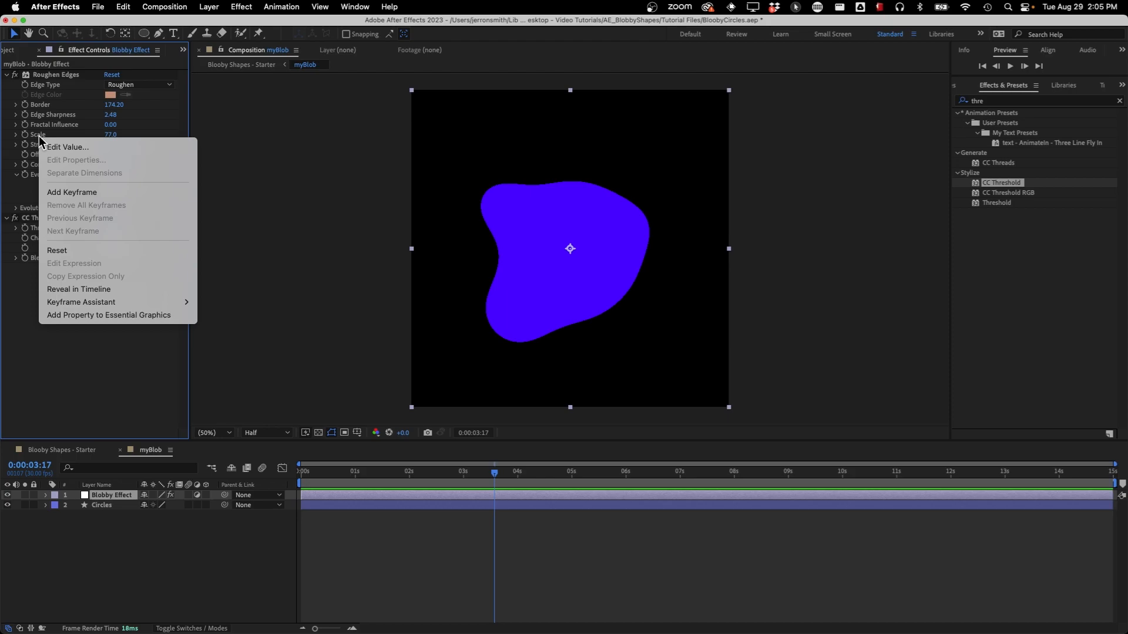
left_click(80, 252)
left_click_drag(333, 473, 595, 475)
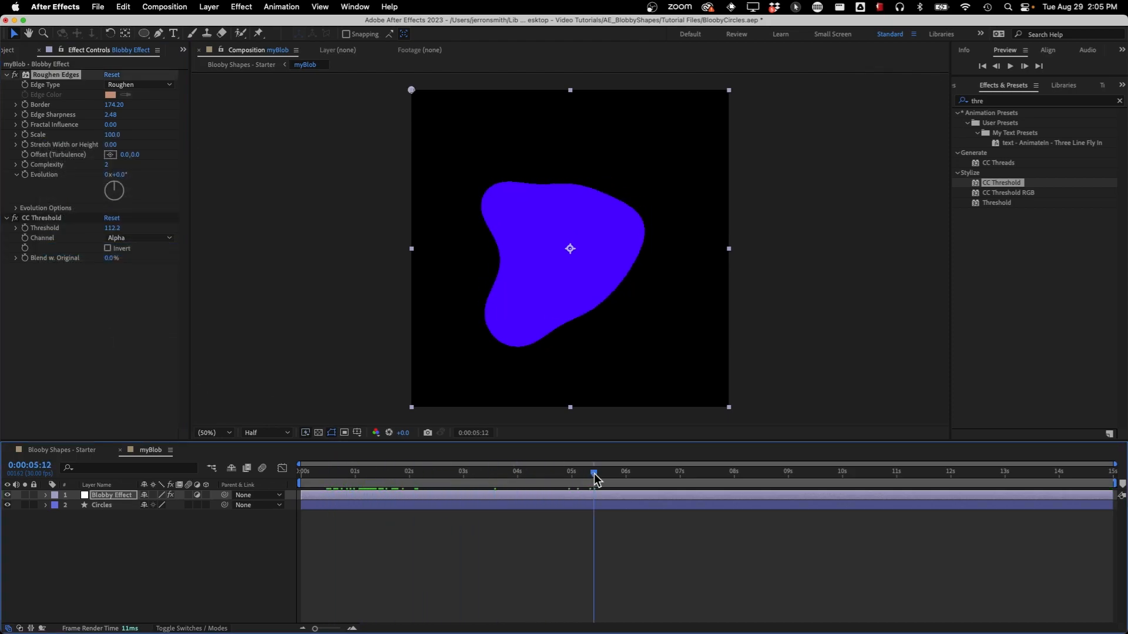
Set the Roughen Edges Border to about 151.5 and preview the blob's motion
left_click_drag(123, 112, 44, 118)
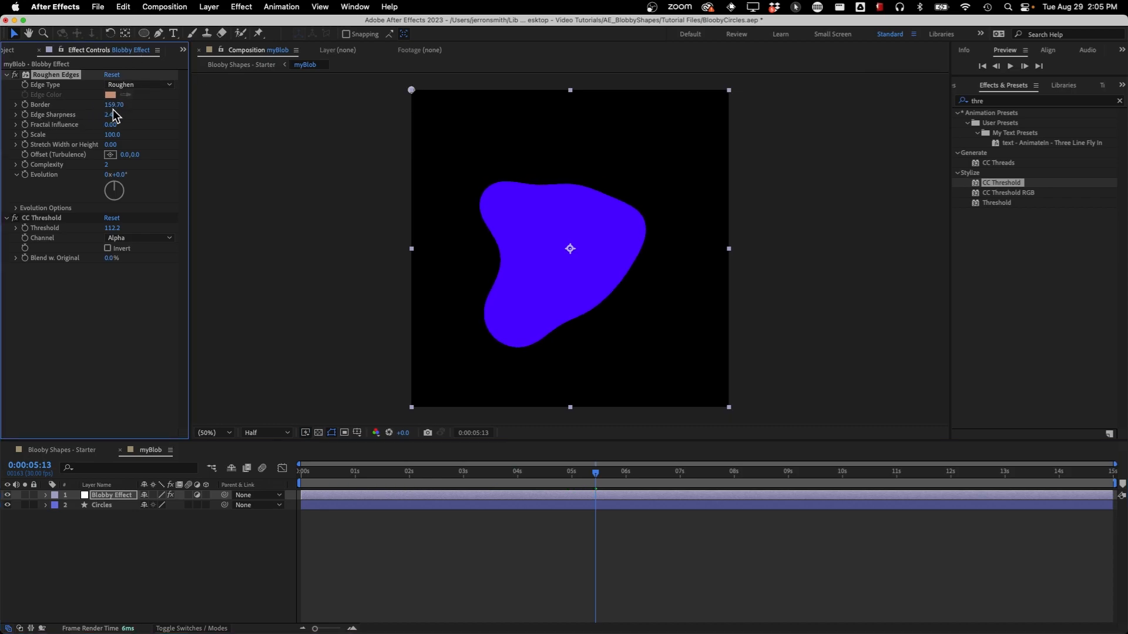
left_click_drag(117, 112, 108, 113)
key("space")
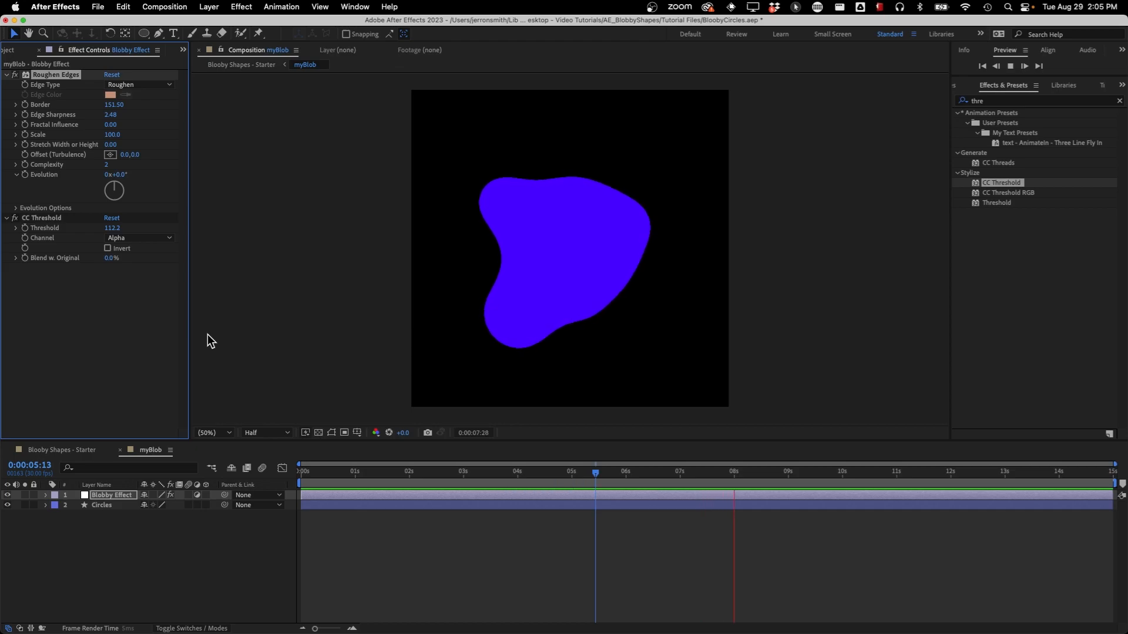
Reveal the Transform properties of Wiggle Transform 1 in the contents of the Circles layer
left_click(106, 506)
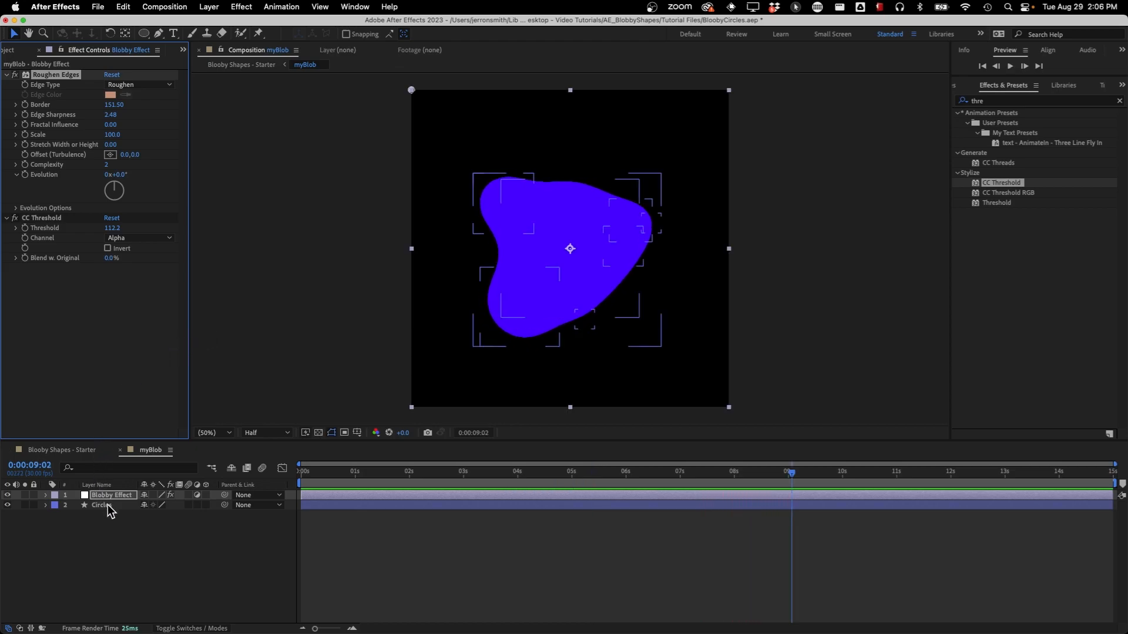
left_click(46, 505)
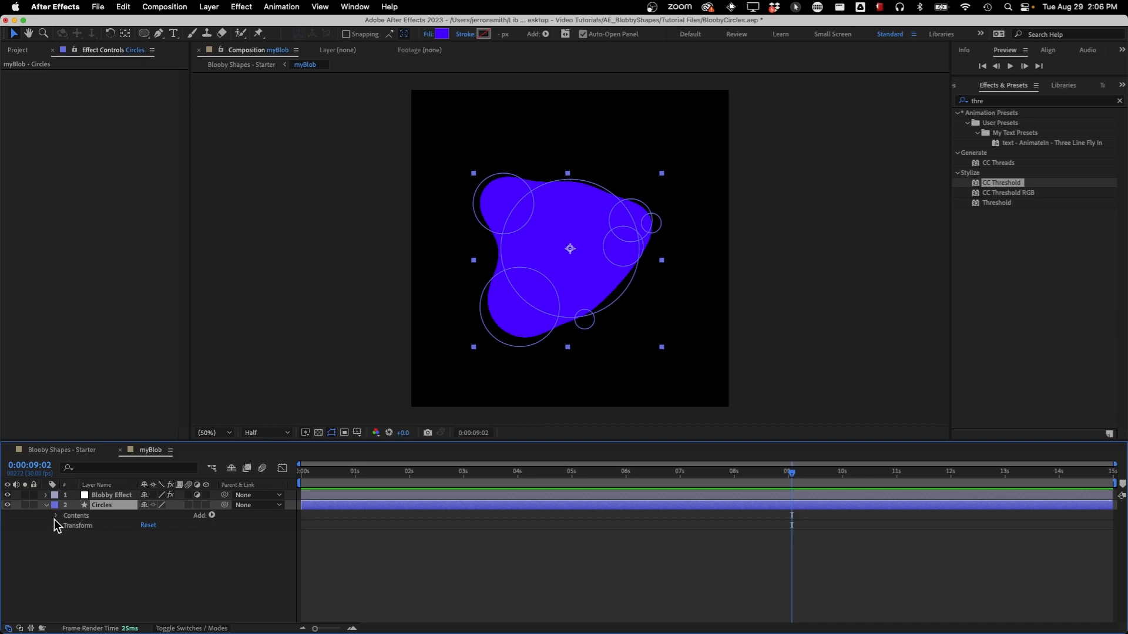
left_click(55, 516)
left_click(102, 595)
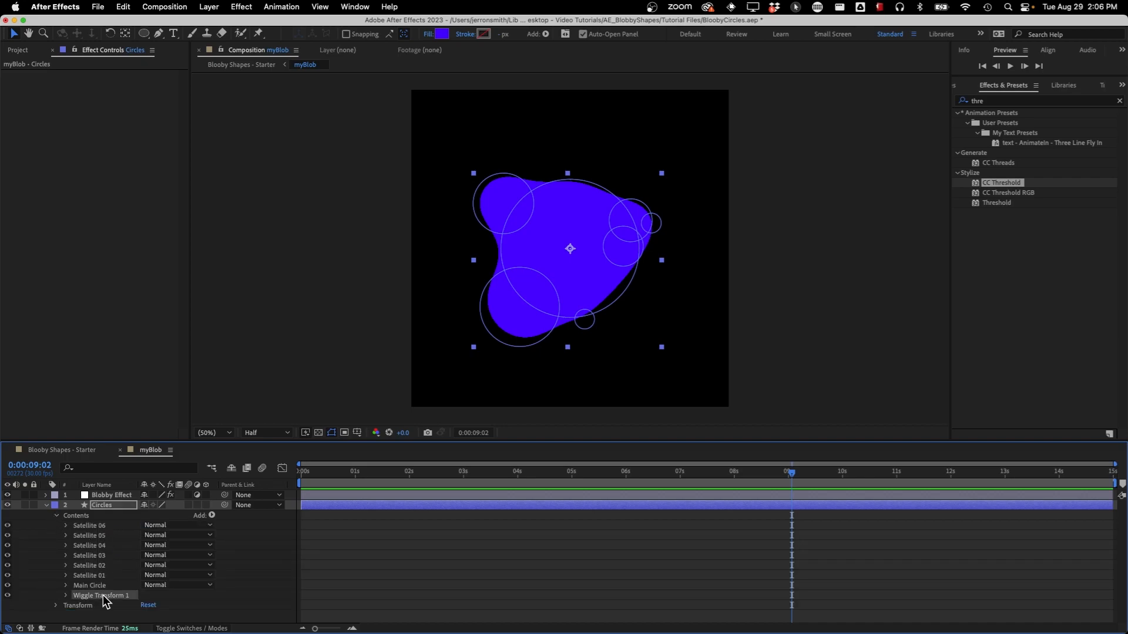
left_click(65, 596)
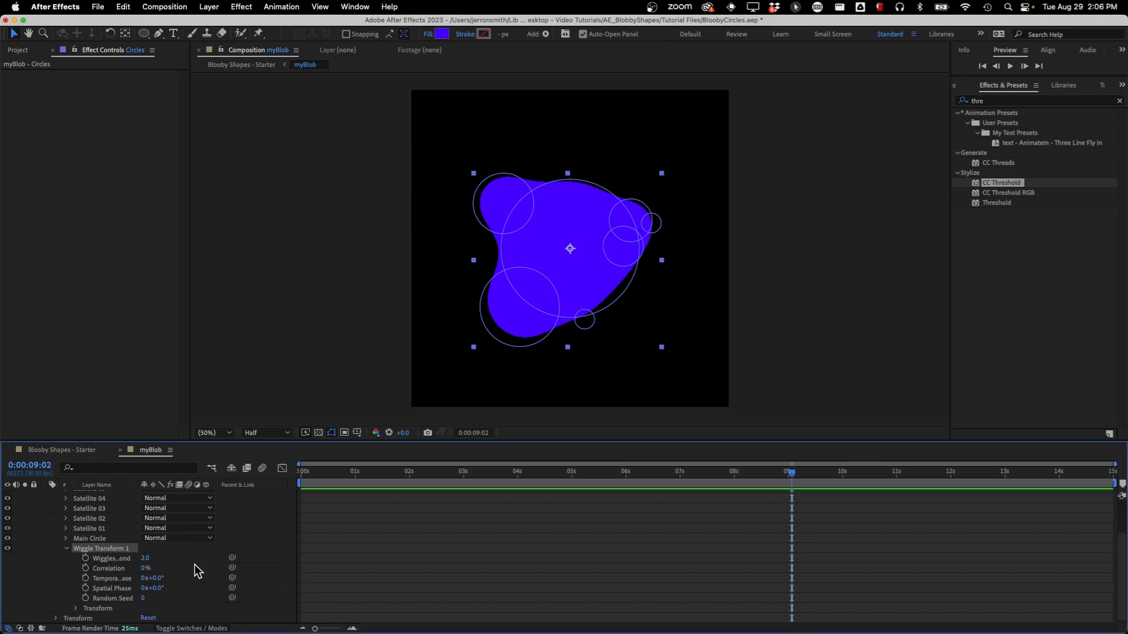
left_click(73, 607)
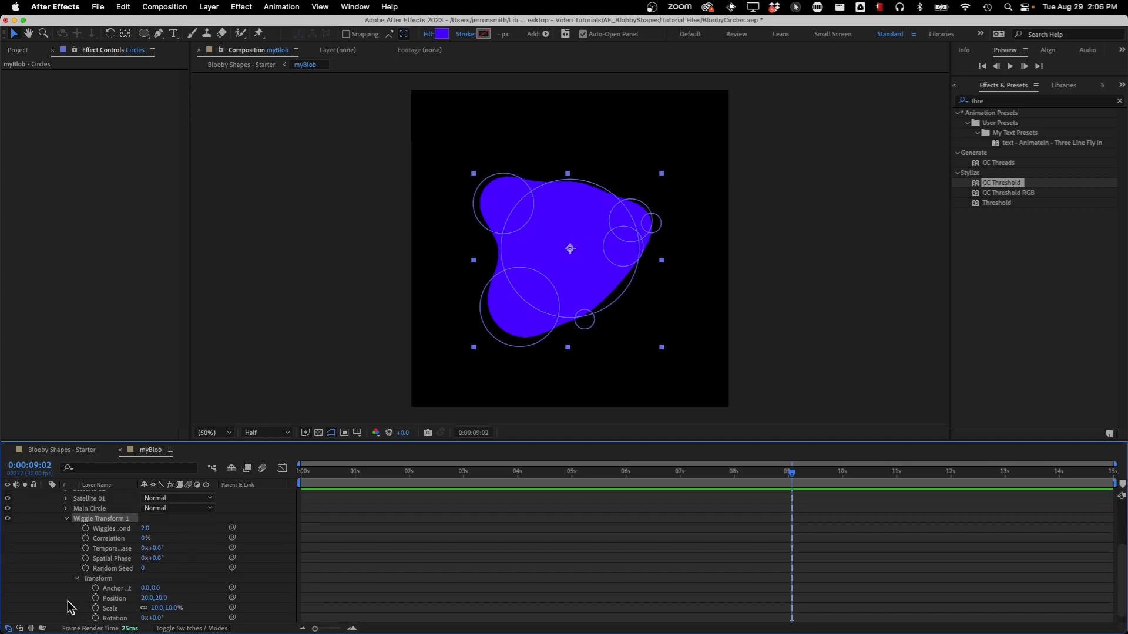
scroll(44, 560, "down", 1)
Set the wiggle Position of Wiggle Transform 1 to 50, 50 and preview the motion
left_click(145, 589)
type("50")
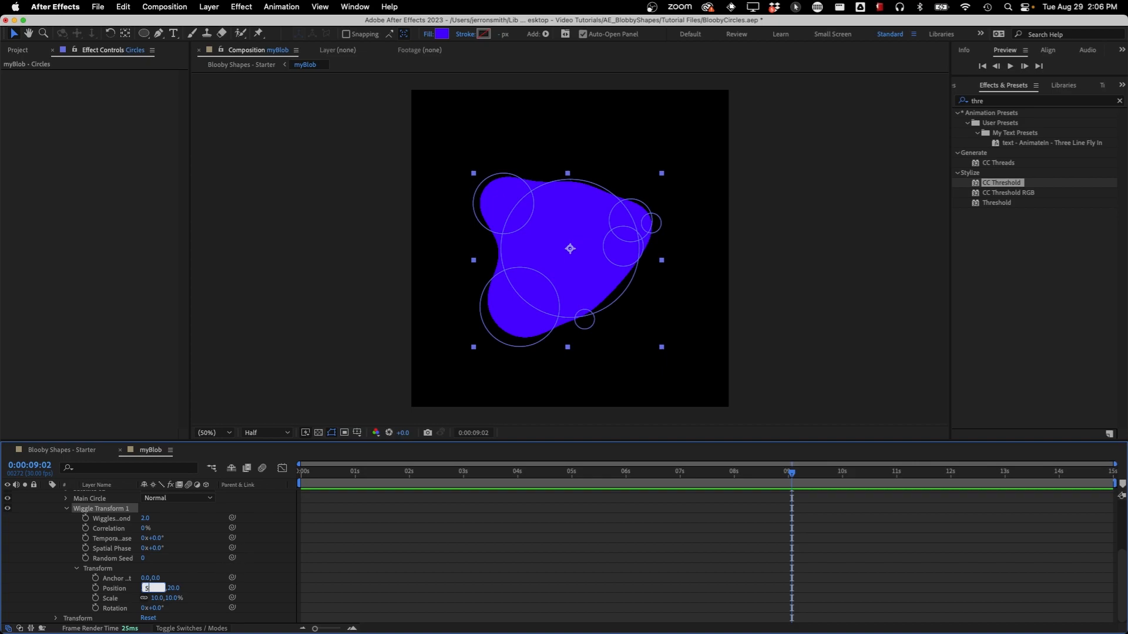
key("Tab")
type("50")
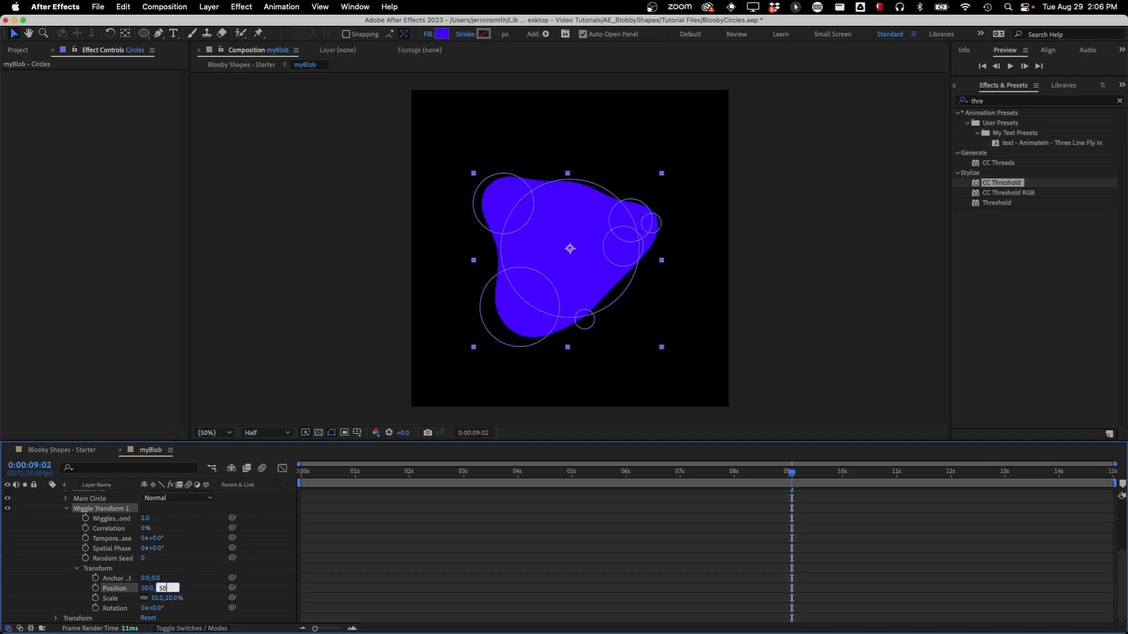
key("Return")
key("space")
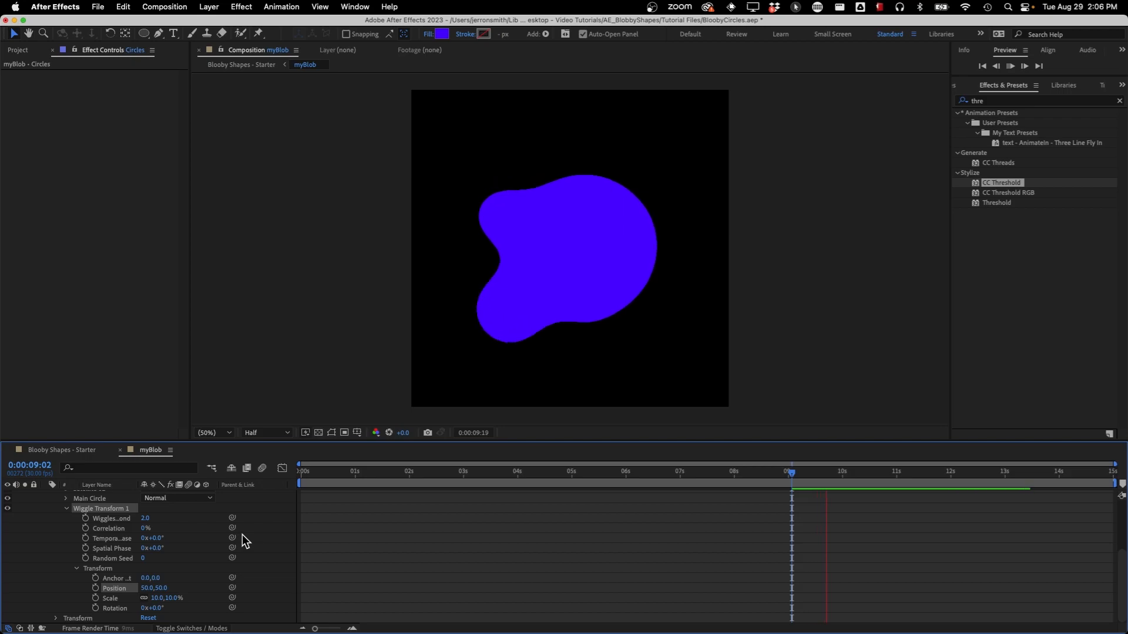
key("space")
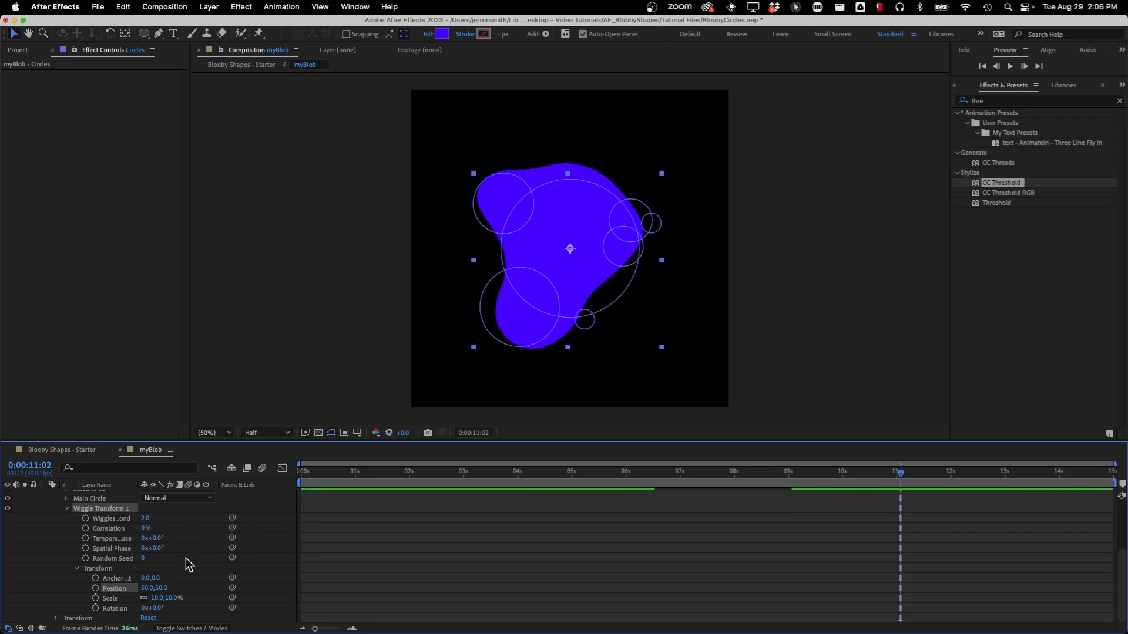
Set the wiggle Position to 100, 100, preview the stronger motion, and return to the Blooby Shapes - Starter composition
left_click(145, 588)
type("100")
key("Tab")
type("100")
key("Return")
key("space")
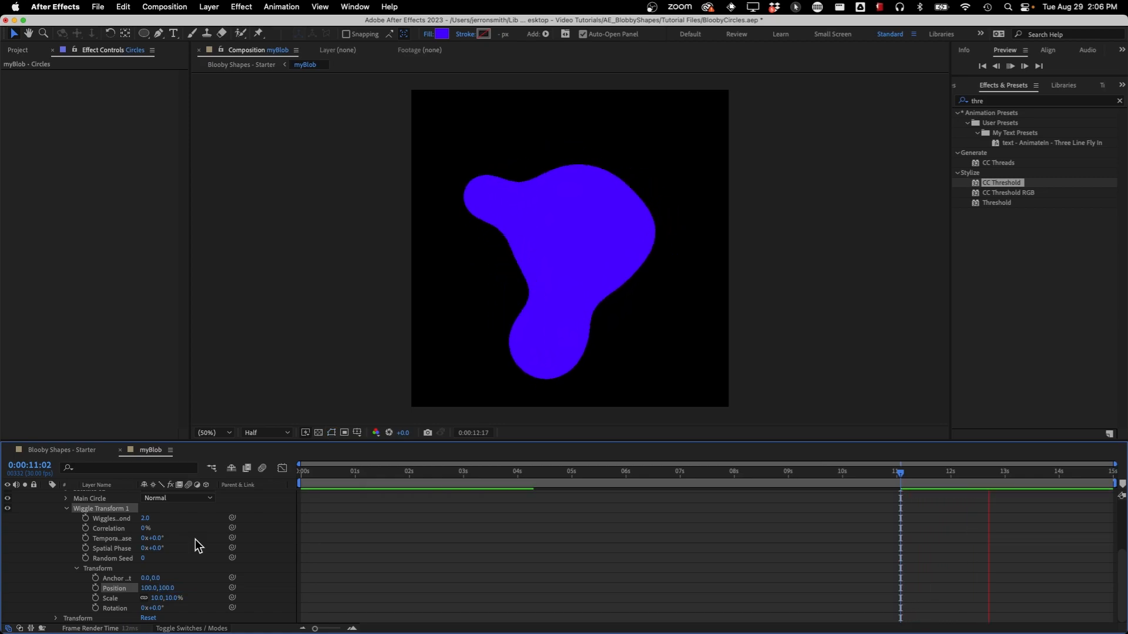
key("space")
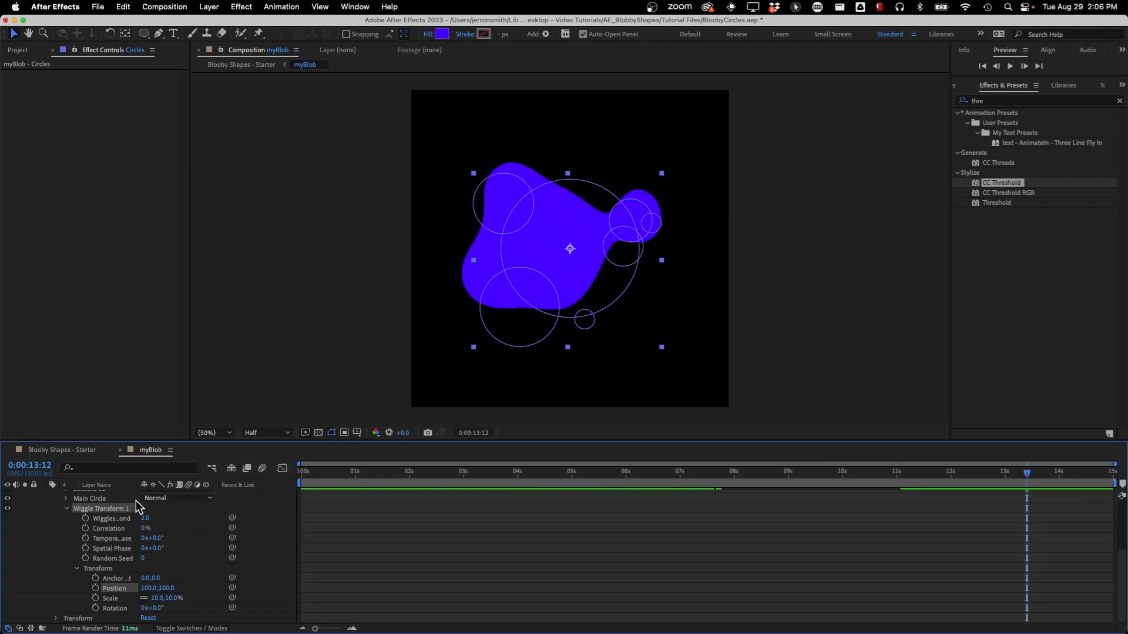
left_click(72, 457)
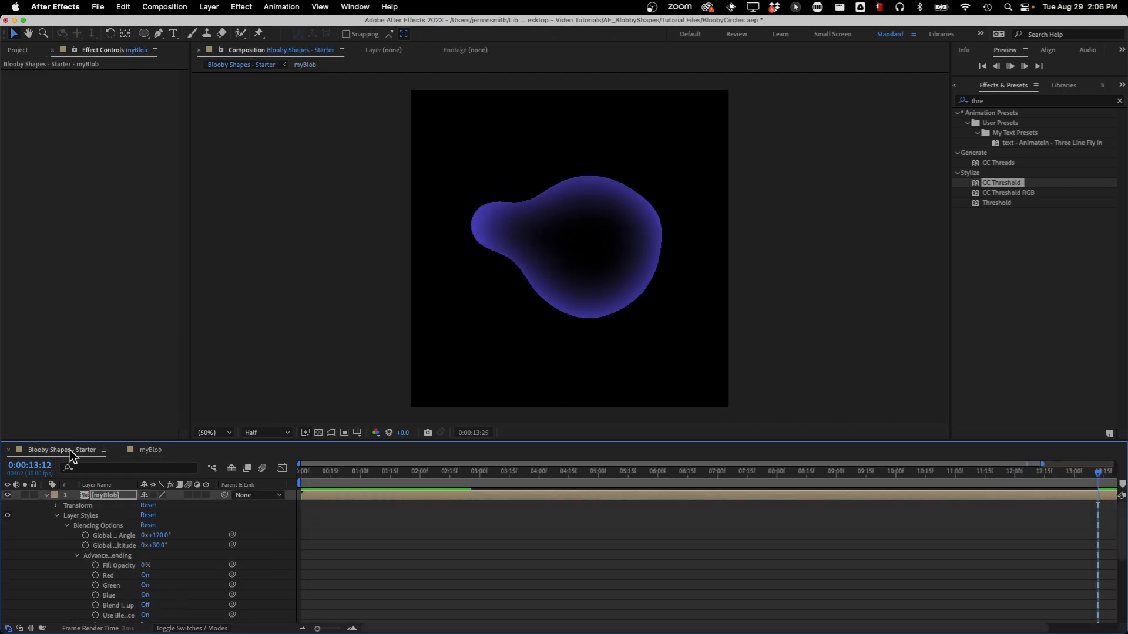